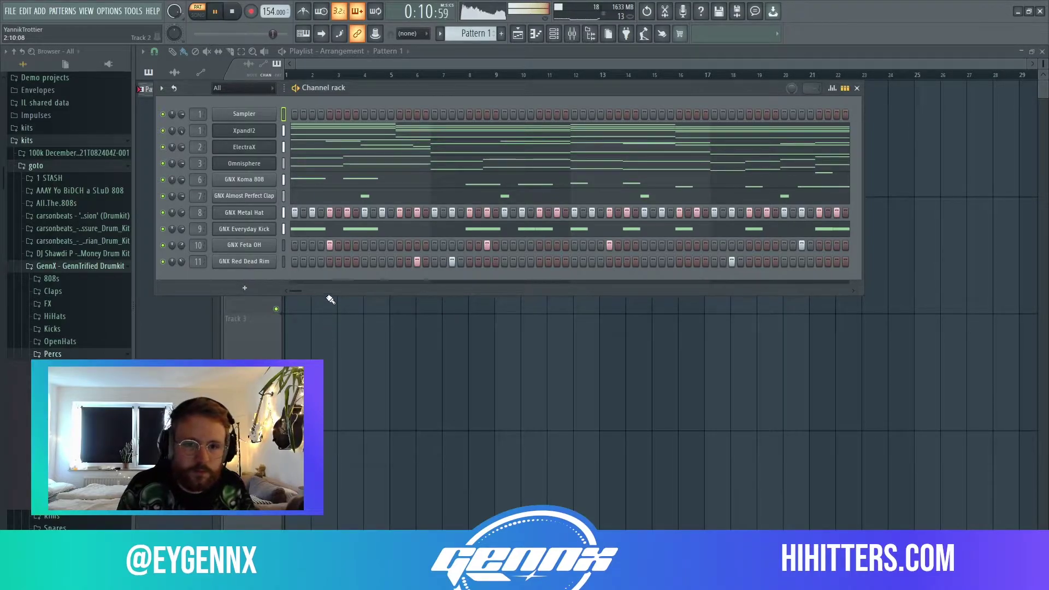
Stop playback and split Pattern 1 by channel into a separate pattern for each instrument and drum sound
{"action": "key", "text": "space"}
{"action": "left_click", "coordinate": [518, 33]}
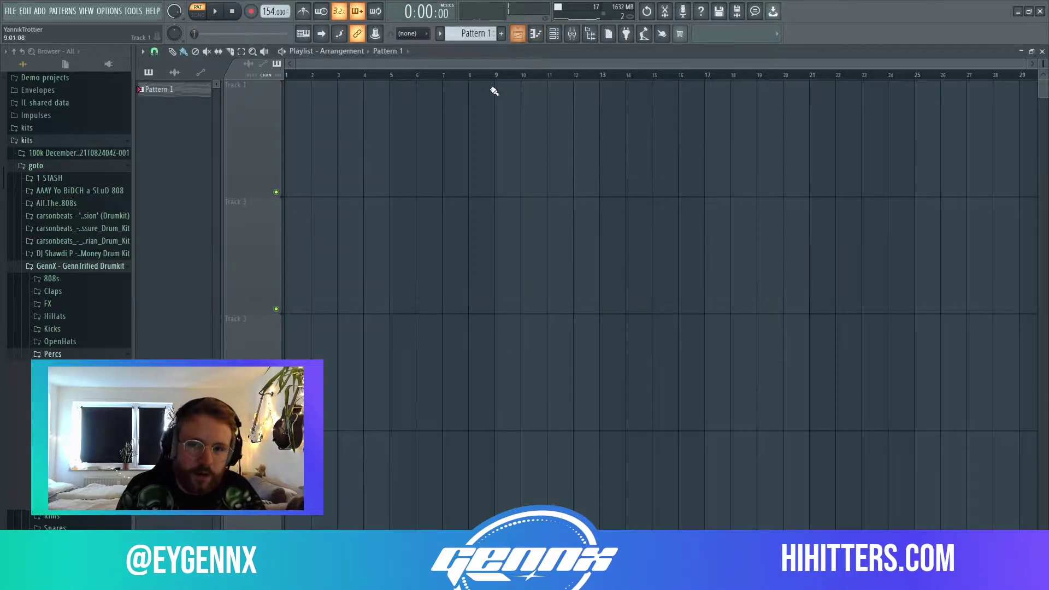
{"action": "left_click", "coordinate": [553, 33]}
{"action": "left_click_drag", "start_coordinate": [283, 130], "coordinate": [283, 262]}
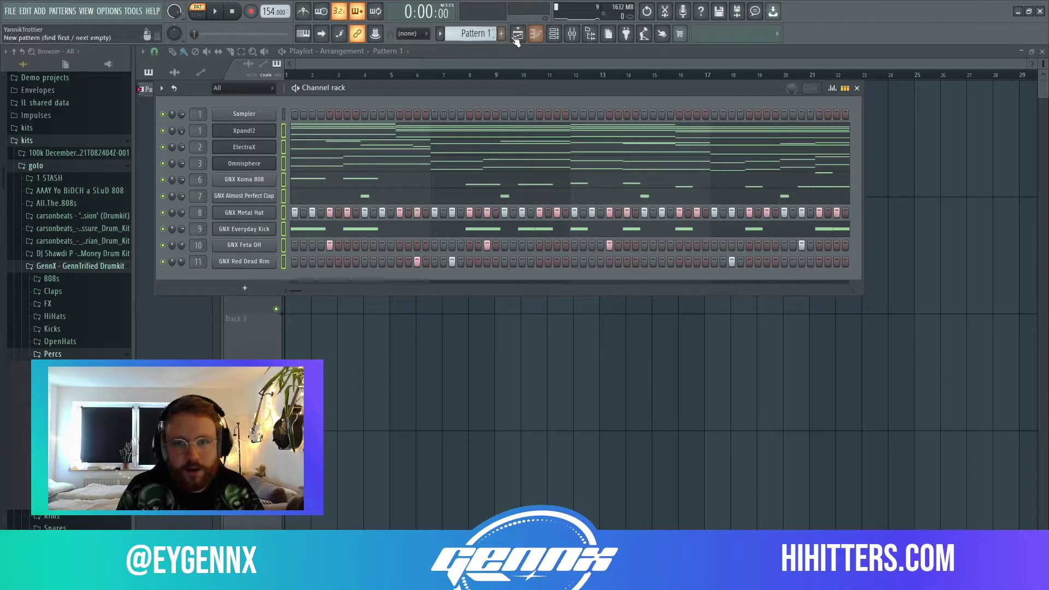
{"action": "left_click", "coordinate": [406, 46]}
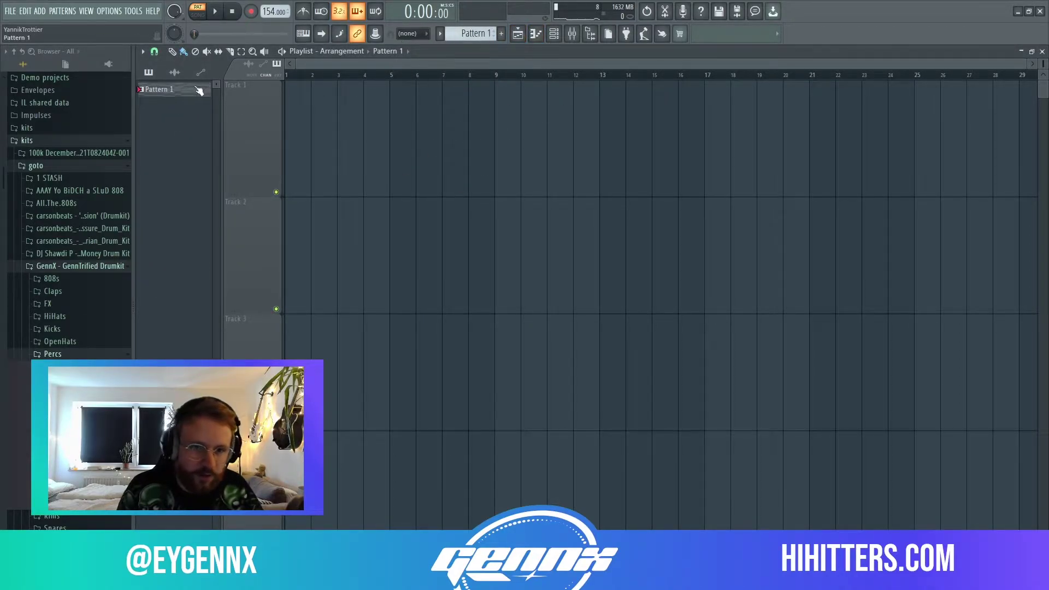
{"action": "left_click", "coordinate": [478, 33]}
{"action": "left_click", "coordinate": [567, 201]}
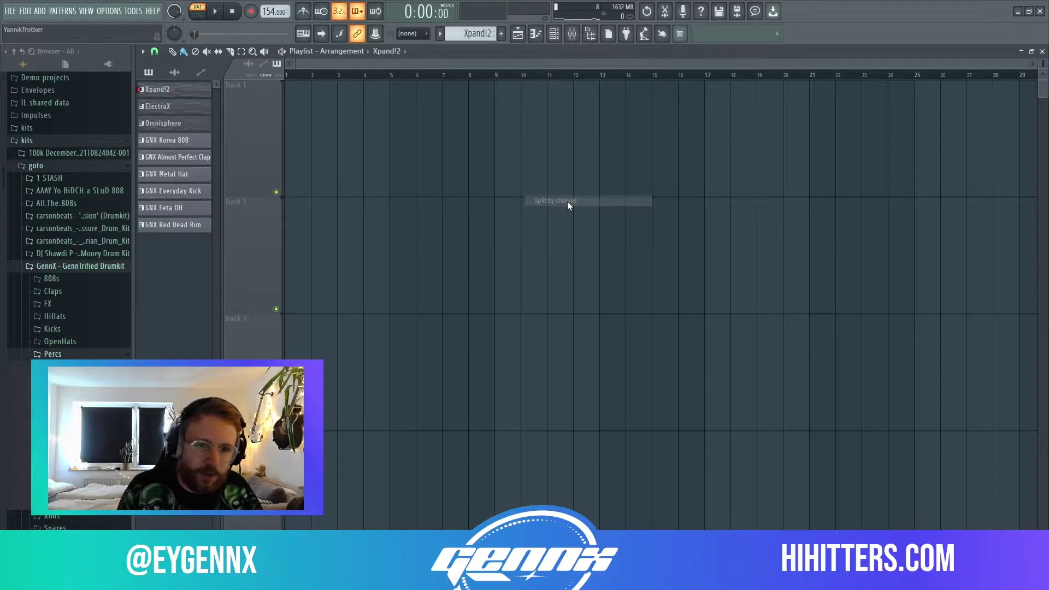
Select all patterns from Xpand!2 through GNX Red Dead Rim and place them in the playlist from bar 1, starting on Track 1
{"action": "left_click", "coordinate": [196, 122]}
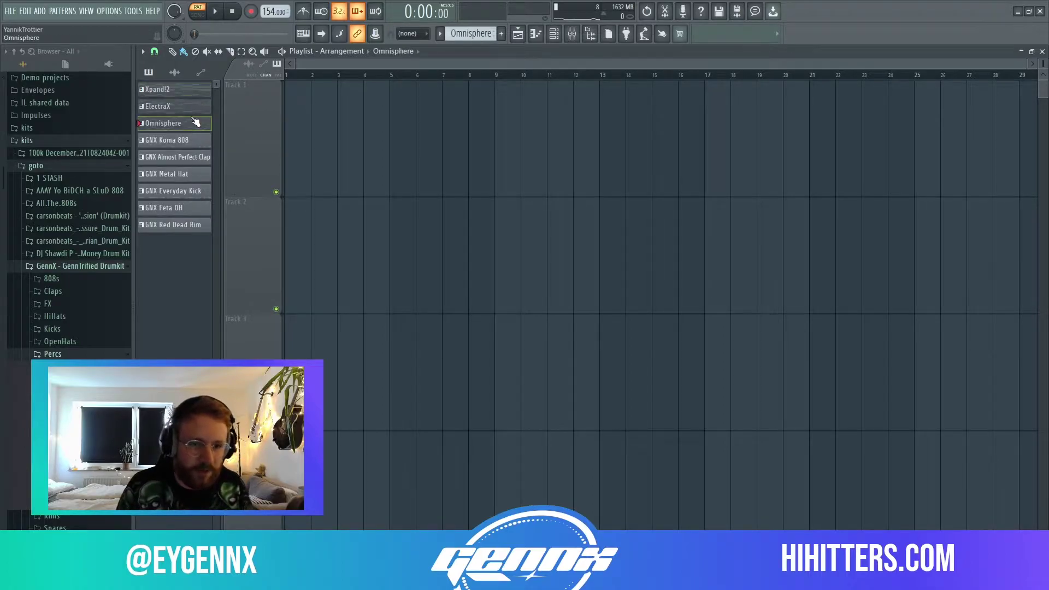
{"action": "left_click", "coordinate": [198, 155]}
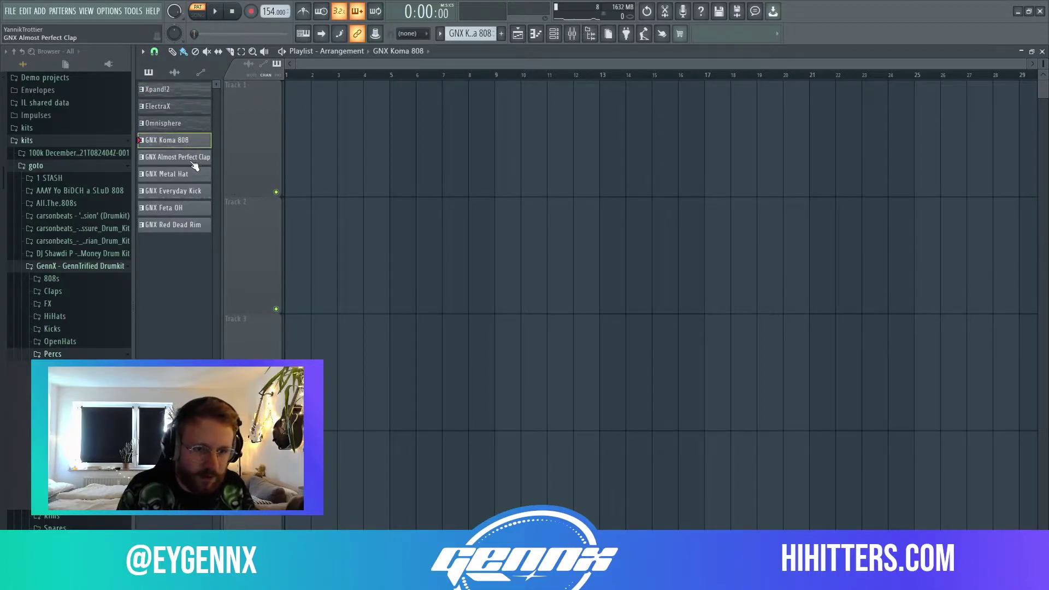
{"action": "left_click", "coordinate": [194, 92]}
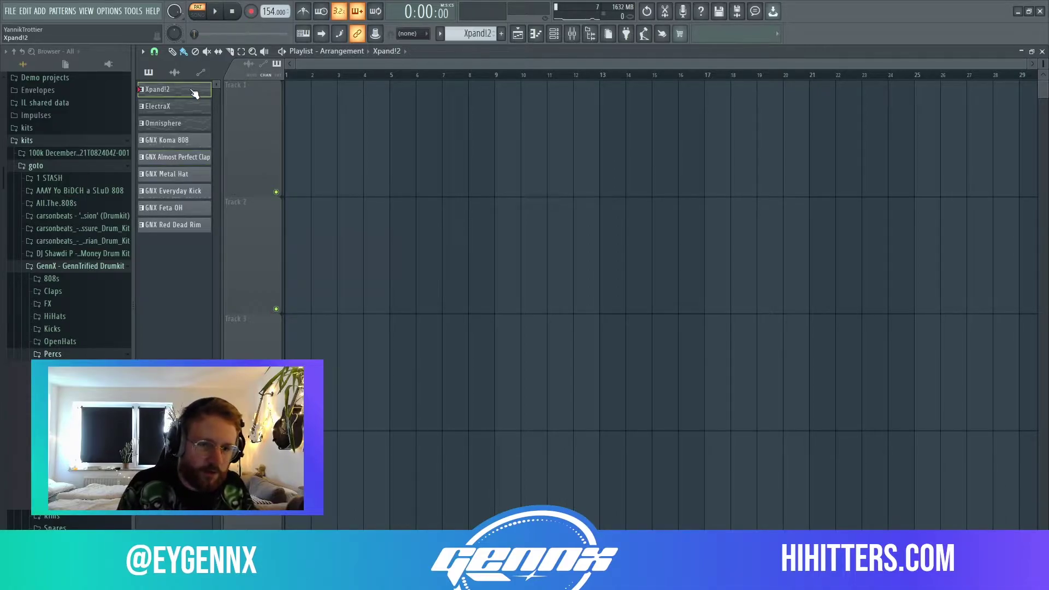
{"action": "left_click", "coordinate": [199, 230], "text": "shift"}
{"action": "left_click_drag", "start_coordinate": [189, 94], "coordinate": [291, 123]}
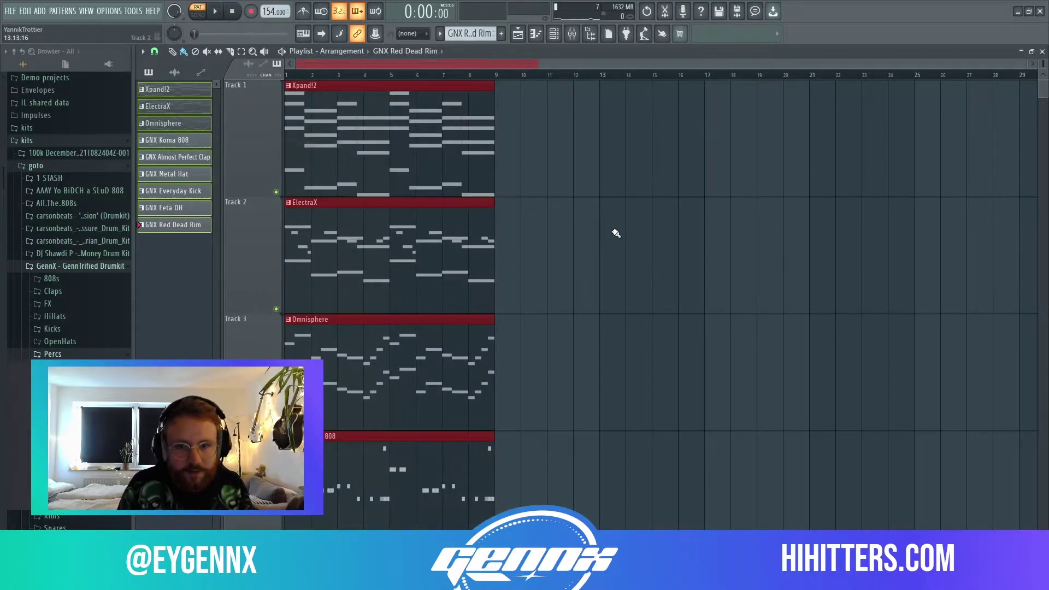
Duplicate the full set of pattern clips on all nine tracks repeatedly so the eight-bar loop fills the playlist through bar 128
{"action": "right_click", "coordinate": [603, 235], "text": "ctrl"}
{"action": "scroll", "coordinate": [603, 235], "scroll_direction": "down", "scroll_amount": 3}
{"action": "left_click_drag", "start_coordinate": [602, 529], "coordinate": [289, 101]}
{"action": "key", "text": "ctrl+b"}
{"action": "key", "text": "ctrl+b"}
{"action": "key", "text": "ctrl+b"}
{"action": "key", "text": "ctrl+b"}
{"action": "key", "text": "ctrl+b"}
{"action": "key", "text": "ctrl+b"}
{"action": "key", "text": "ctrl+b"}
{"action": "key", "text": "ctrl+b"}
{"action": "key", "text": "ctrl+b"}
{"action": "key", "text": "ctrl+b"}
{"action": "key", "text": "ctrl+b"}
{"action": "key", "text": "ctrl+b"}
{"action": "key", "text": "ctrl+b"}
{"action": "key", "text": "ctrl+b"}
{"action": "key", "text": "ctrl+b"}
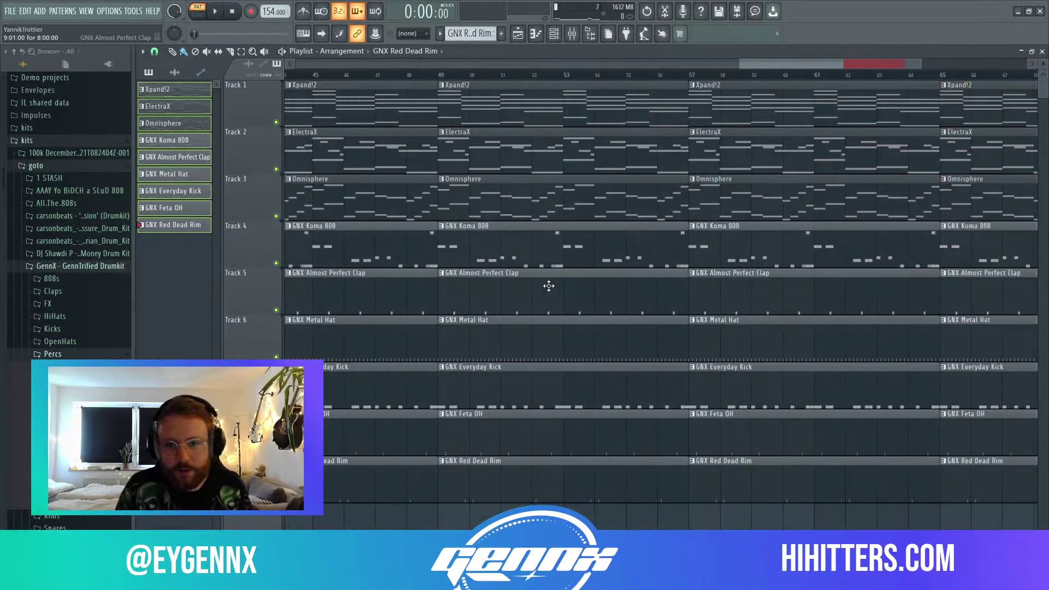
{"action": "scroll", "coordinate": [458, 232], "scroll_direction": "down", "scroll_amount": 5}
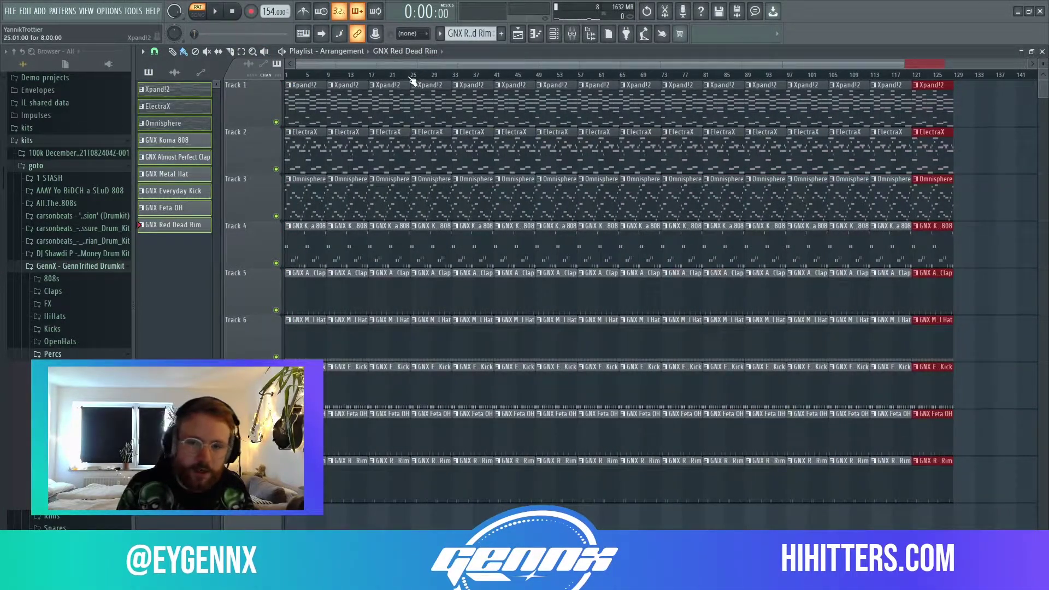
Switch to song mode and remove the GNX Koma 808 and all drum clips from the first eight bars
{"action": "key", "text": "l"}
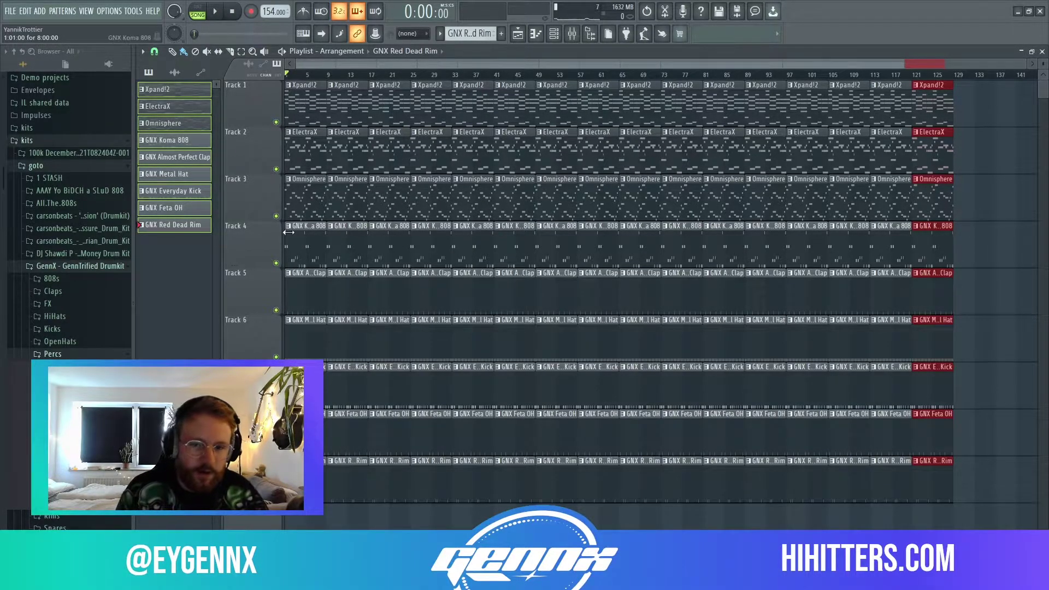
{"action": "scroll", "coordinate": [283, 240], "scroll_direction": "up", "scroll_amount": 4}
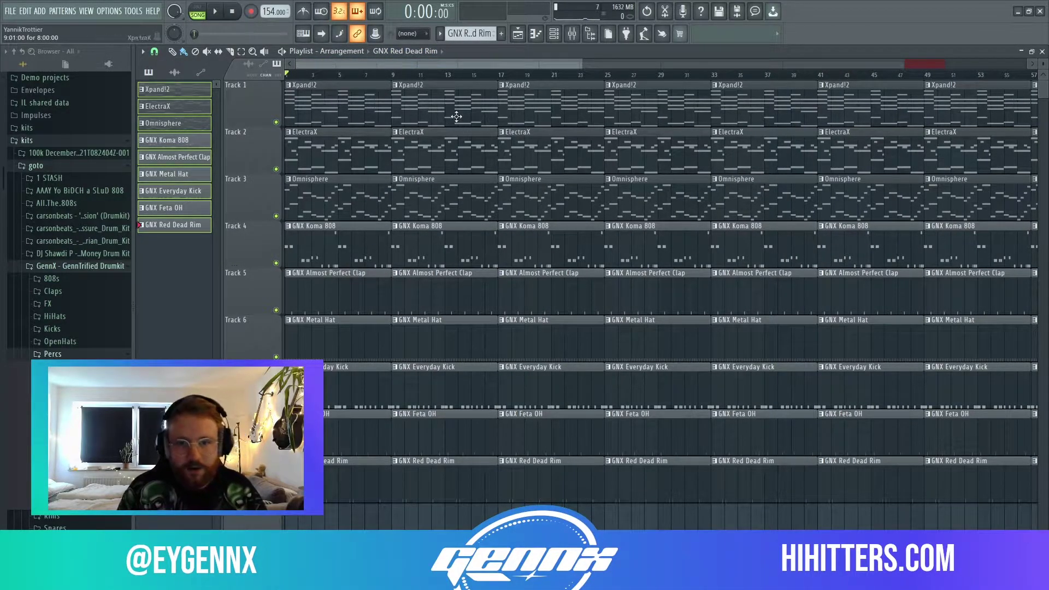
{"action": "left_click_drag", "start_coordinate": [364, 257], "coordinate": [340, 484]}
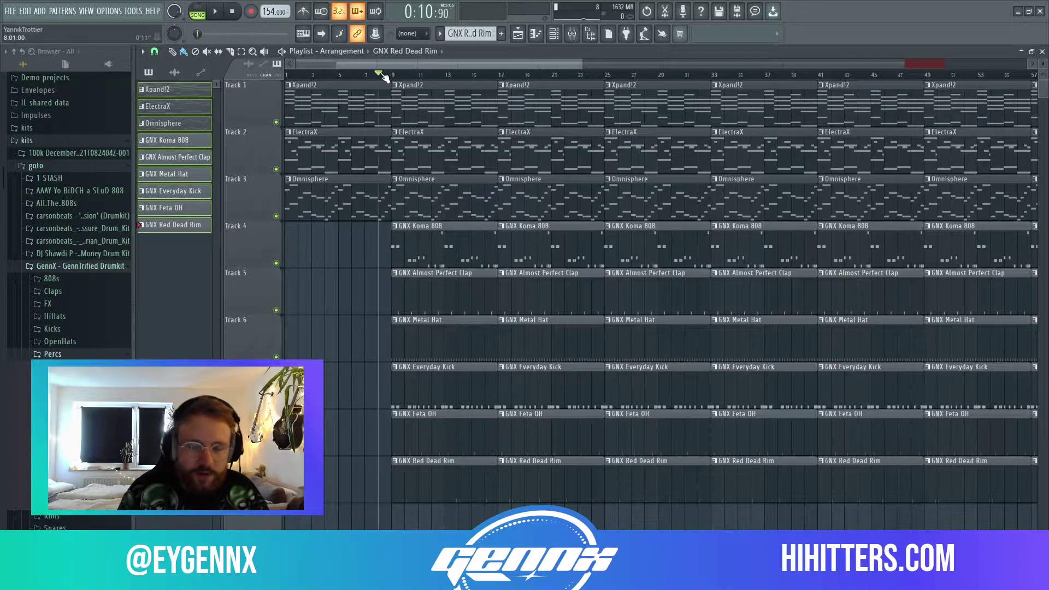
Listen to the Xpand!2 track on its own and view its notes in the piano roll
{"action": "right_click", "coordinate": [275, 122]}
{"action": "key", "text": "space"}
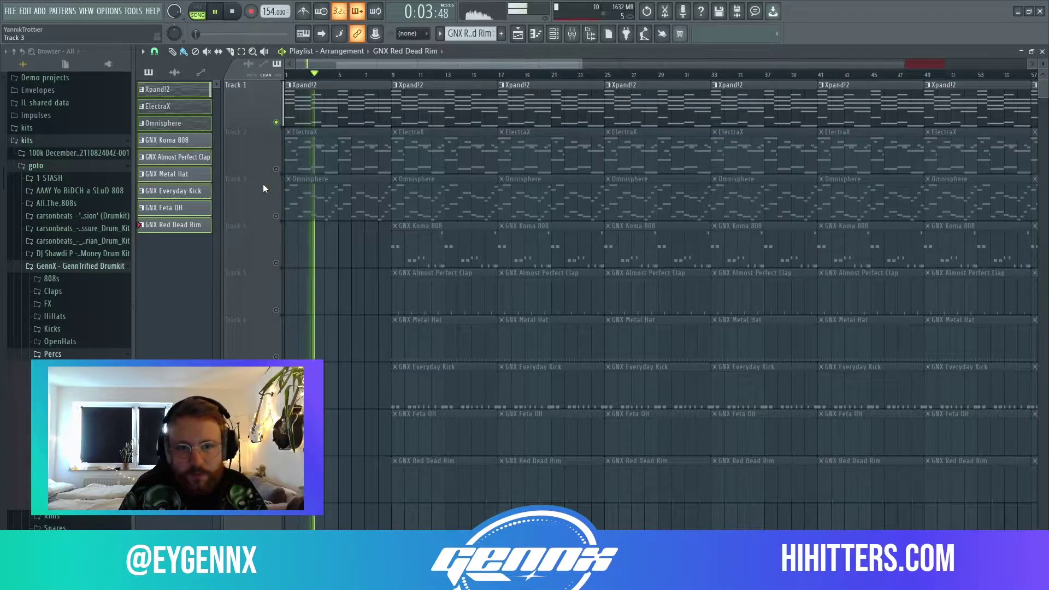
{"action": "key", "text": "space"}
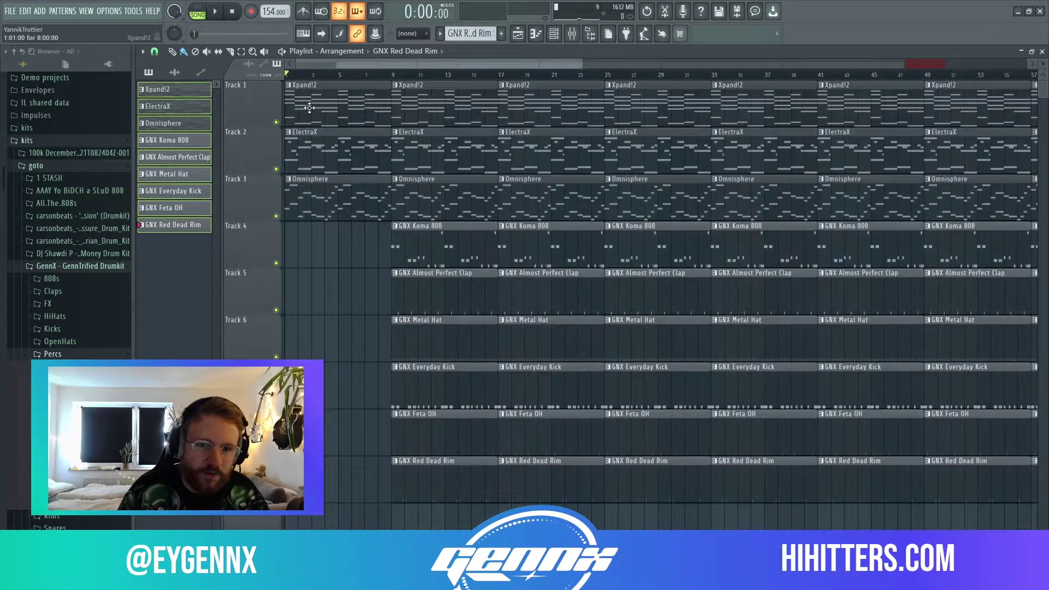
{"action": "double_click", "coordinate": [311, 110]}
{"action": "left_click", "coordinate": [516, 39]}
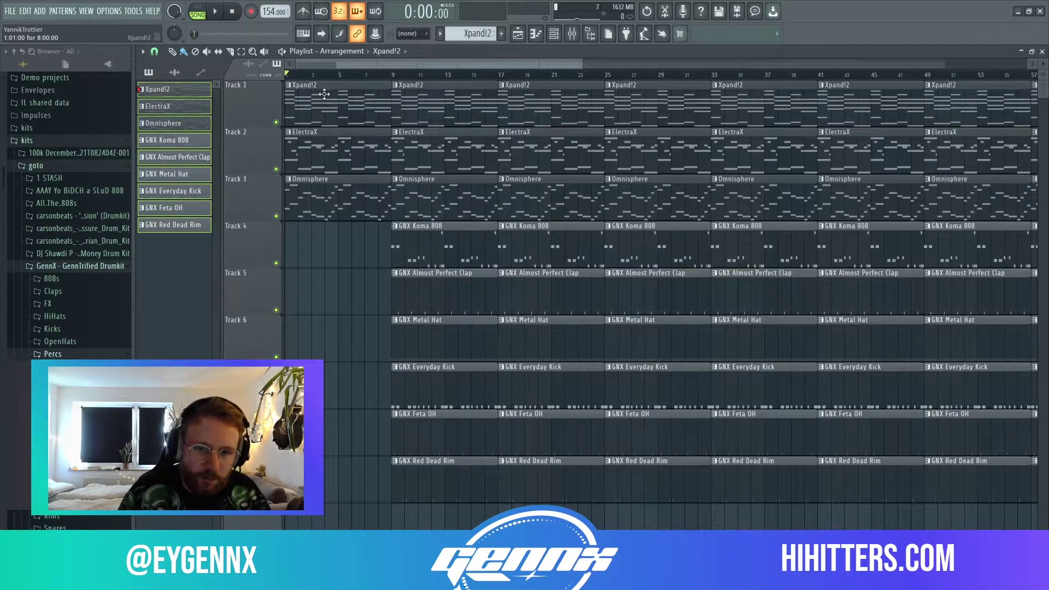
Solo the ElectraX track to check its notes and sound, remove its clip from the first eight bars, and unsolo it
{"action": "right_click", "coordinate": [276, 169]}
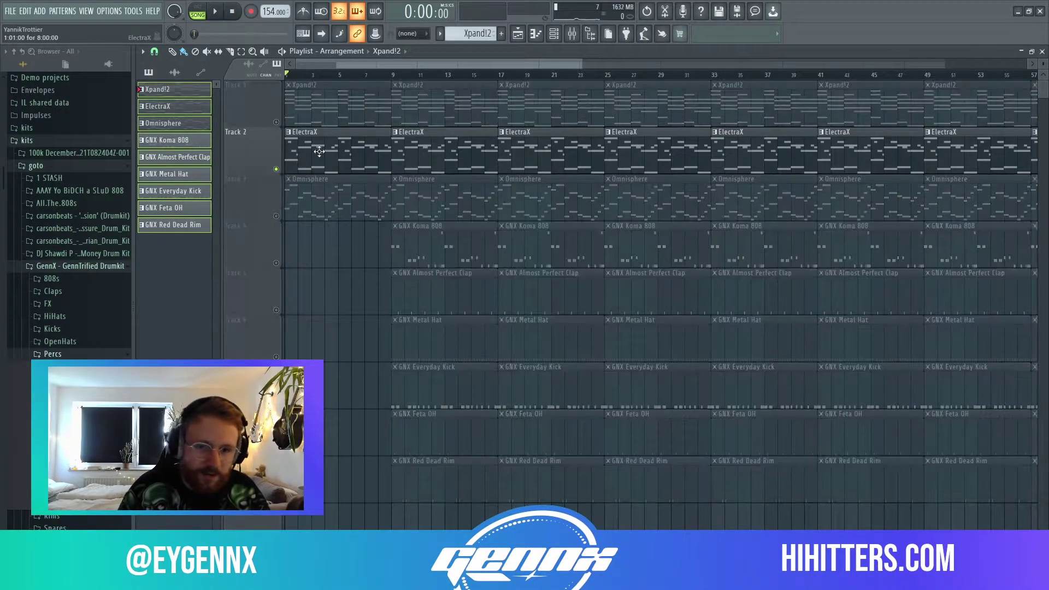
{"action": "left_click", "coordinate": [339, 152]}
{"action": "double_click", "coordinate": [339, 154]}
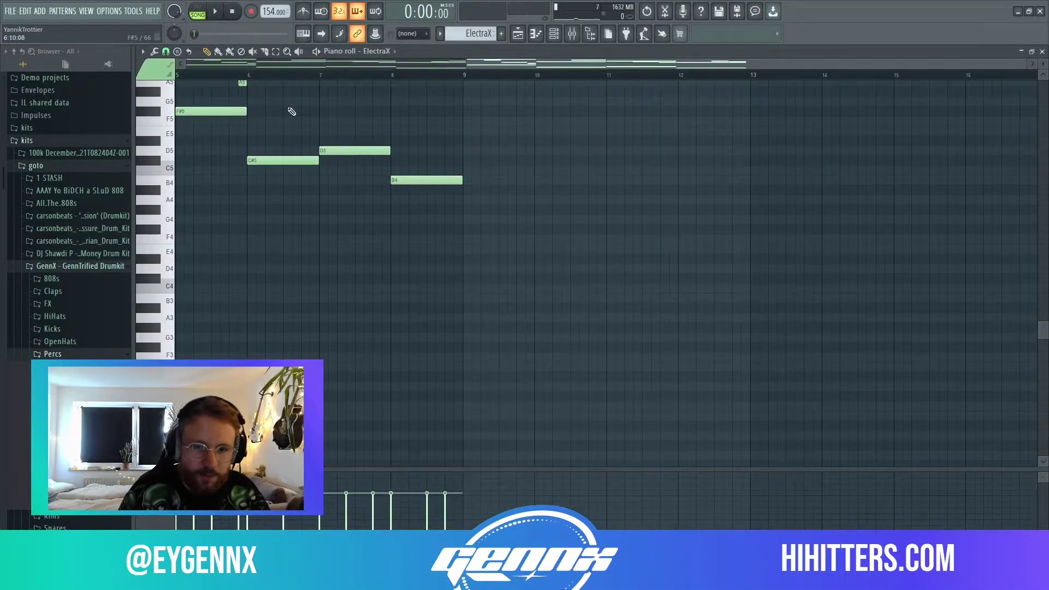
{"action": "right_click", "coordinate": [292, 113], "text": "ctrl"}
{"action": "left_click", "coordinate": [520, 34]}
{"action": "key", "text": "space"}
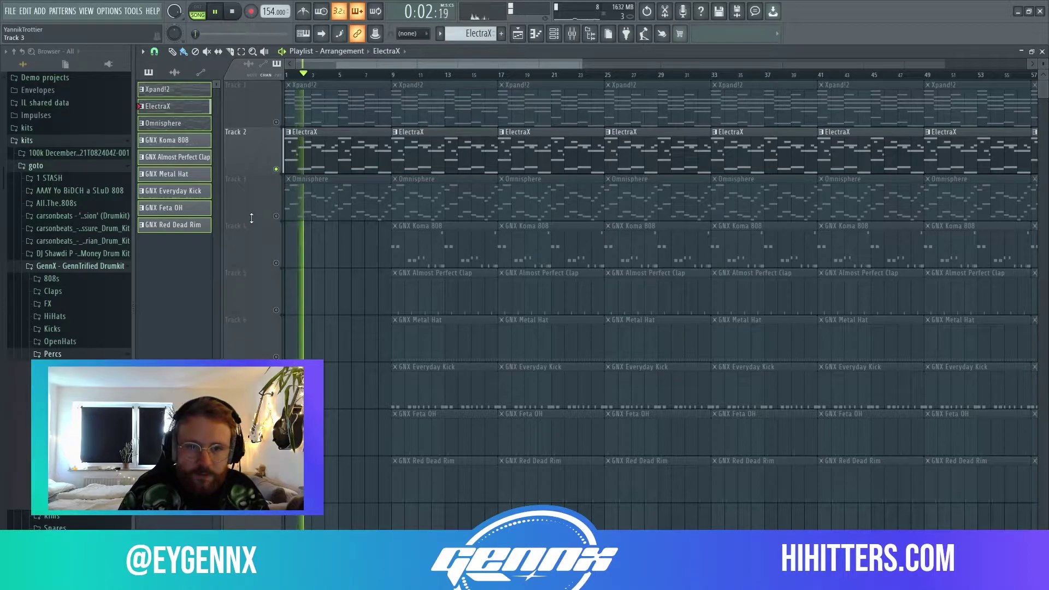
{"action": "key", "text": "space"}
{"action": "right_click", "coordinate": [315, 168]}
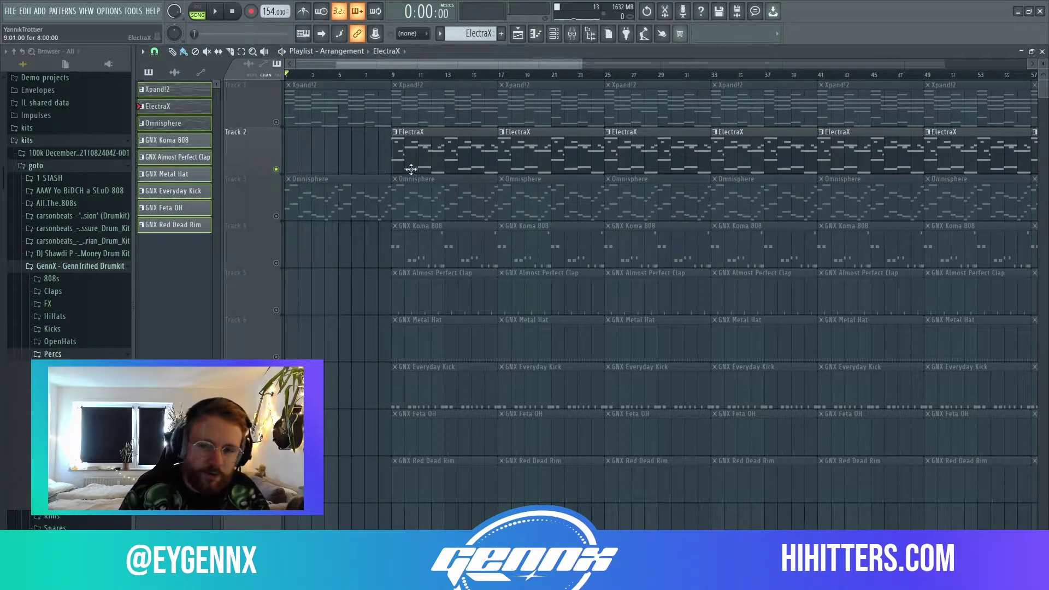
{"action": "right_click", "coordinate": [276, 169]}
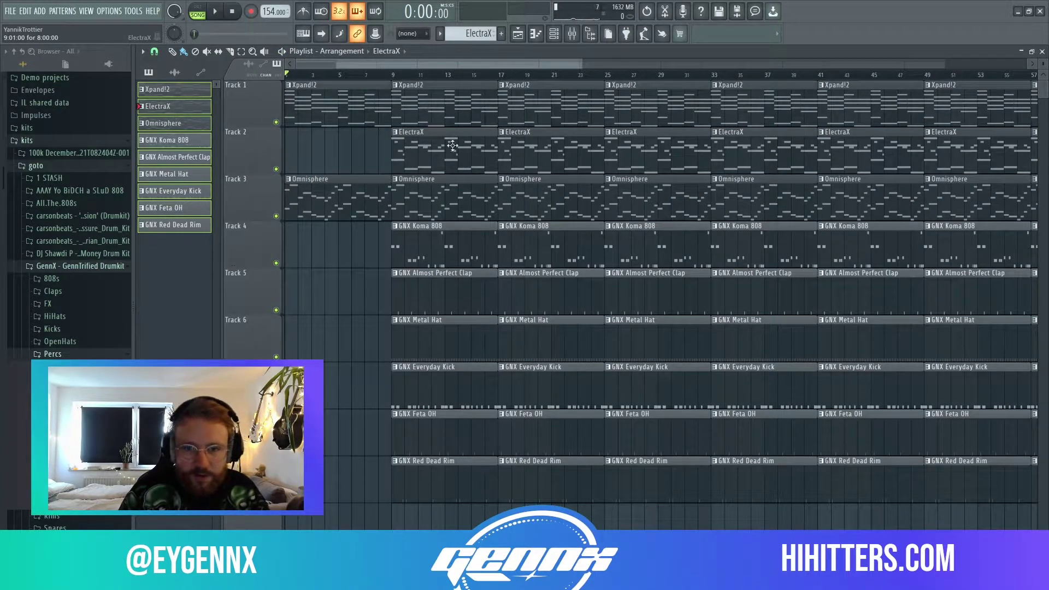
Listen to the Omnisphere track soloed, and restore all tracks
{"action": "right_click", "coordinate": [277, 217]}
{"action": "key", "text": "space"}
{"action": "key", "text": "space"}
{"action": "right_click", "coordinate": [277, 217]}
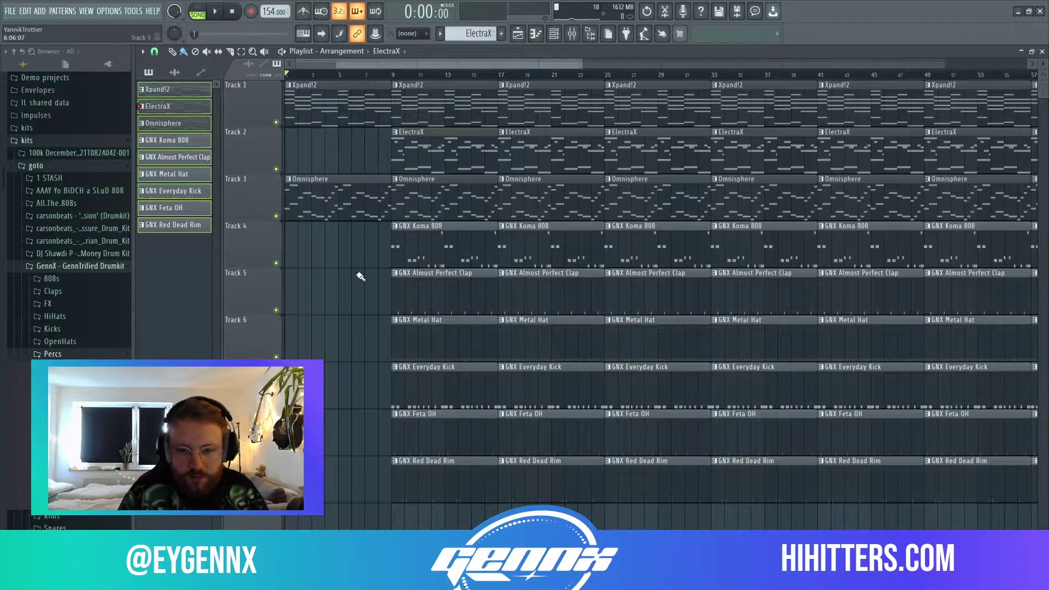
{"action": "scroll", "coordinate": [300, 208], "scroll_direction": "down", "scroll_amount": 3}
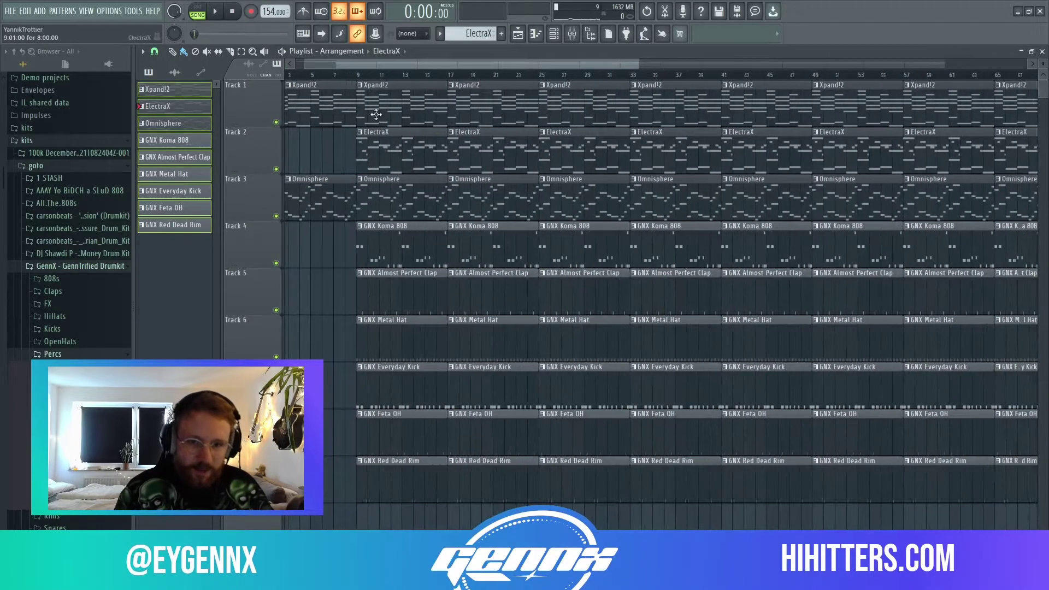
{"action": "left_click_drag", "start_coordinate": [391, 65], "coordinate": [371, 66]}
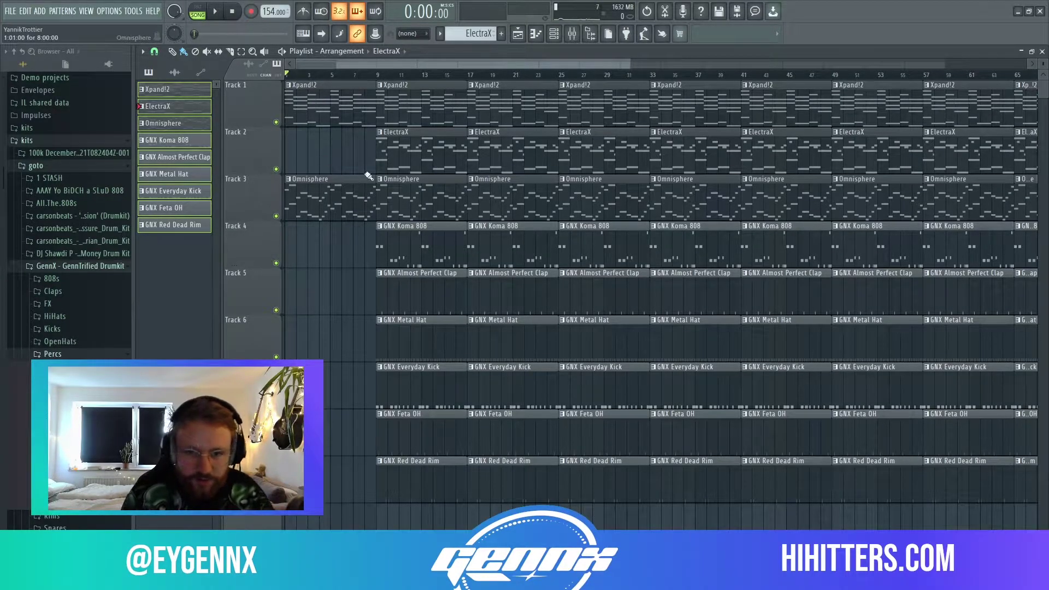
{"action": "scroll", "coordinate": [349, 152], "scroll_direction": "down", "scroll_amount": 3}
{"action": "scroll", "coordinate": [316, 171], "scroll_direction": "up", "scroll_amount": 3}
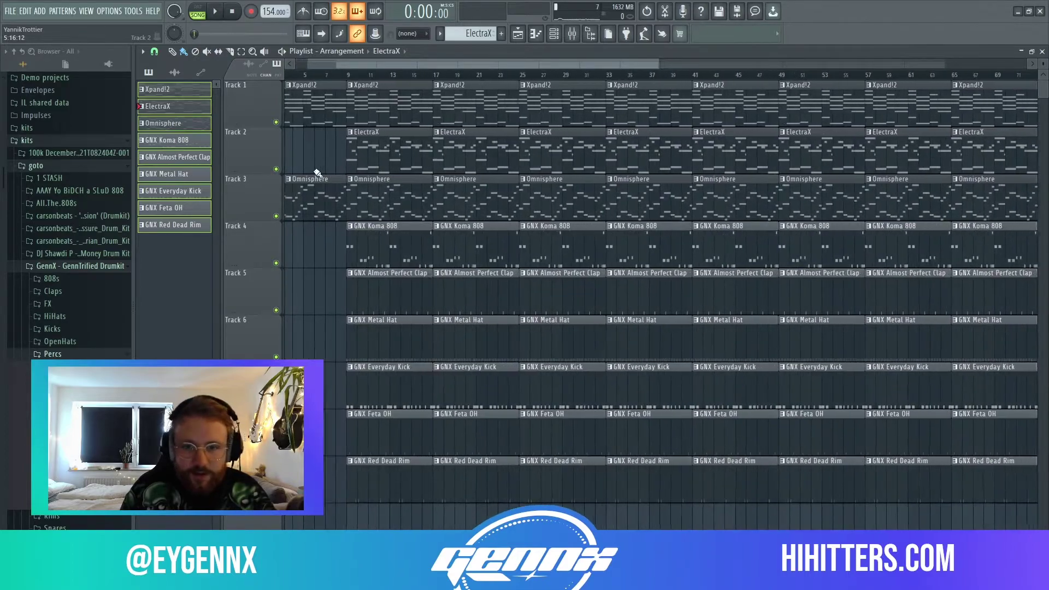
{"action": "left_click_drag", "start_coordinate": [494, 474], "coordinate": [408, 64]}
{"action": "scroll", "coordinate": [409, 64], "scroll_direction": "up", "scroll_amount": 1}
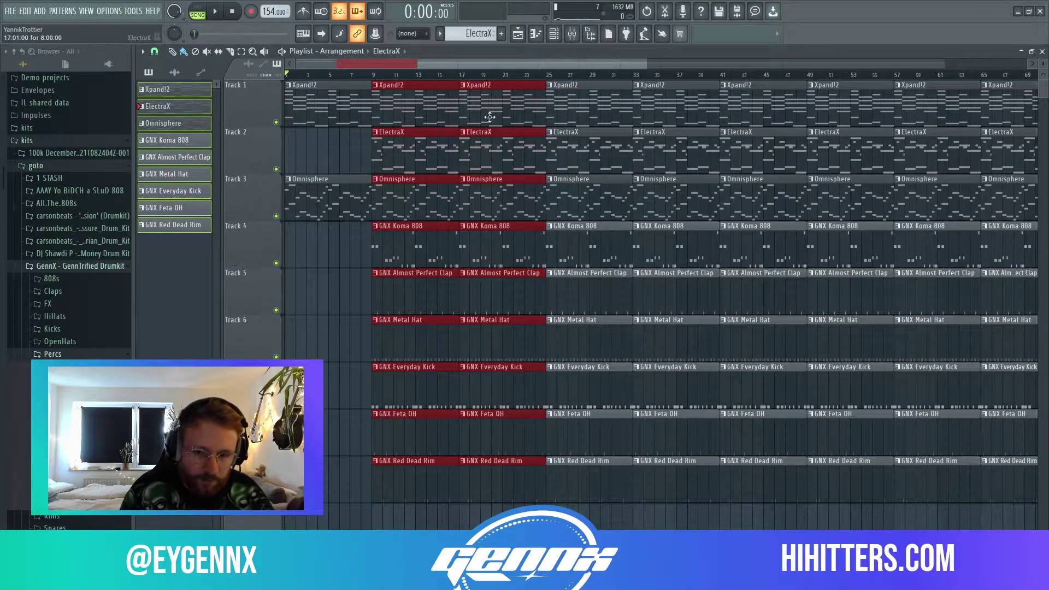
{"action": "left_click", "coordinate": [365, 391], "text": "ctrl"}
{"action": "left_click", "coordinate": [375, 520]}
{"action": "right_click", "coordinate": [417, 524]}
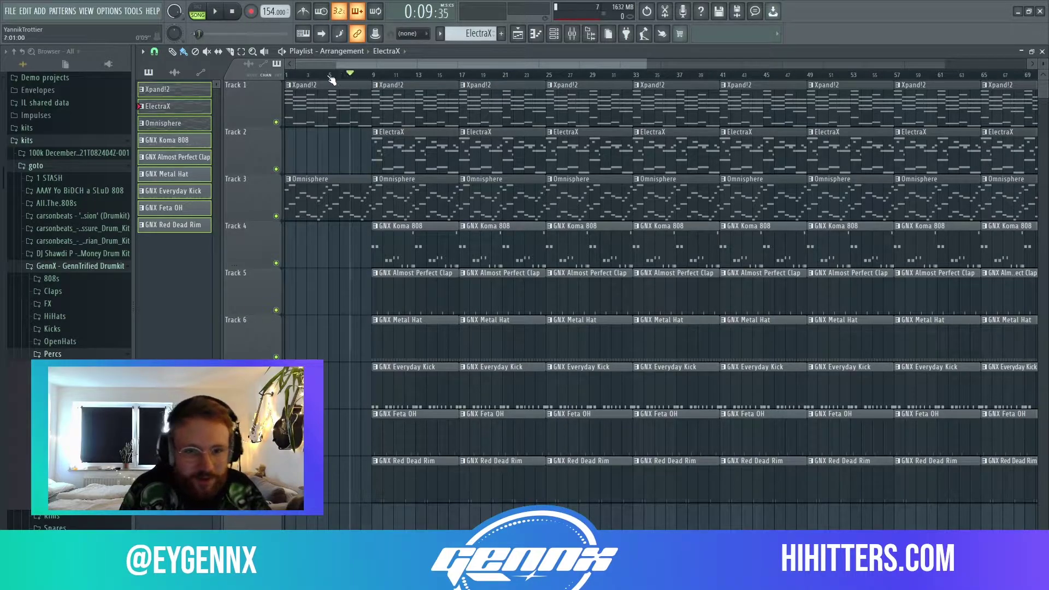
Copy the GNX Almost Perfect Clap and GNX Metal Hat clips to bar 5 and trim both copies to end at bar 8
{"action": "left_click_drag", "start_coordinate": [353, 268], "coordinate": [436, 372]}
{"action": "left_click_drag", "start_coordinate": [440, 302], "coordinate": [330, 300]}
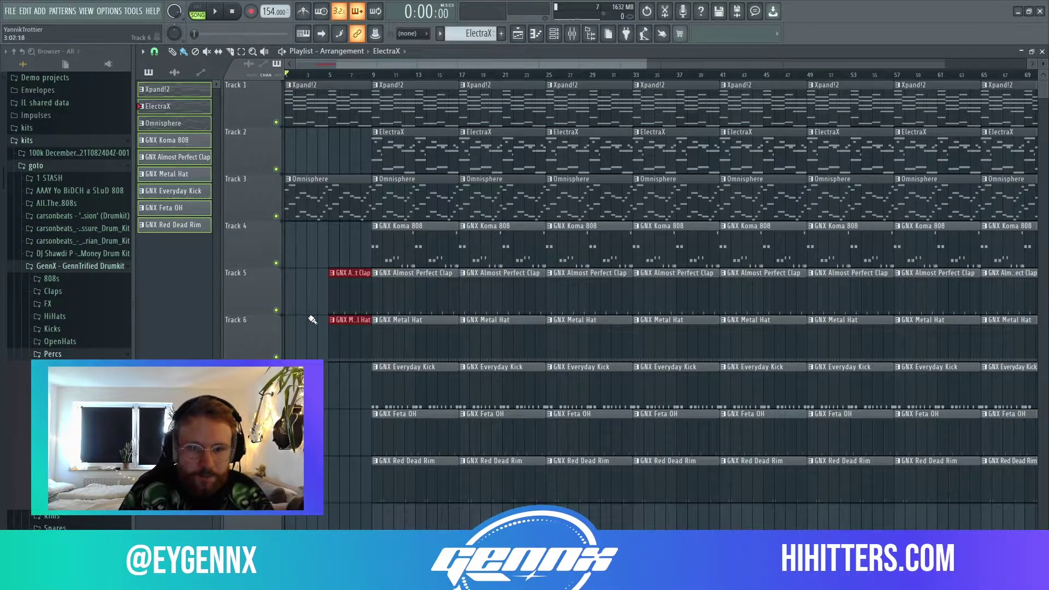
{"action": "left_click", "coordinate": [360, 375], "text": "ctrl"}
{"action": "left_click_drag", "start_coordinate": [359, 380], "coordinate": [359, 291]}
{"action": "mouse_move", "coordinate": [373, 75]}
{"action": "left_mouse_down"}
{"action": "mouse_move", "coordinate": [281, 74]}
{"action": "mouse_move", "coordinate": [360, 75]}
{"action": "left_mouse_up"}
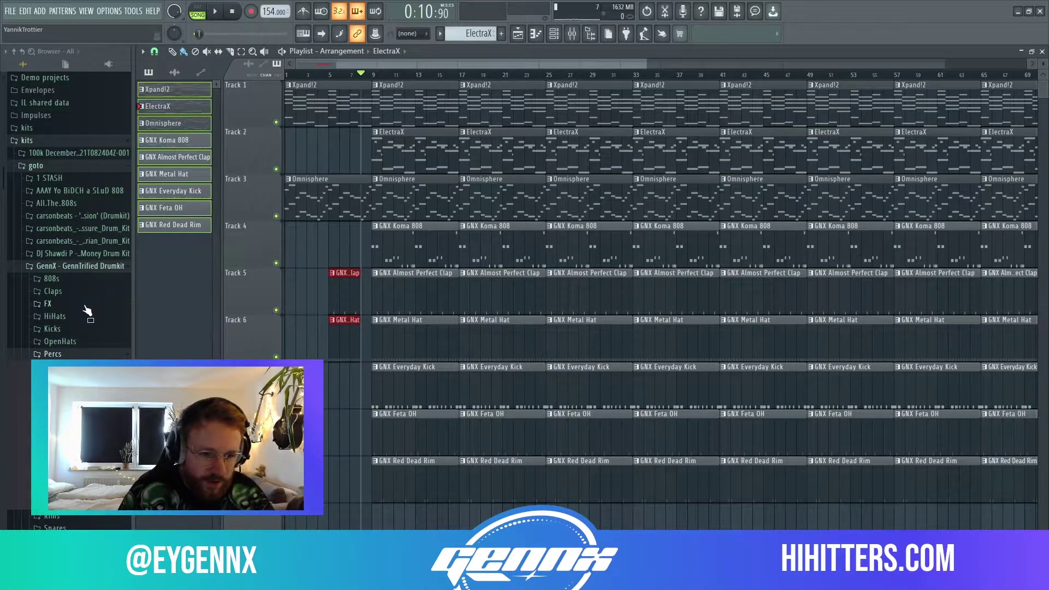
Add the GNX One and Only Riser sample from the FX folder to Track 10 at bar 8 and cut off everything after bar 9
{"action": "left_click", "coordinate": [48, 303]}
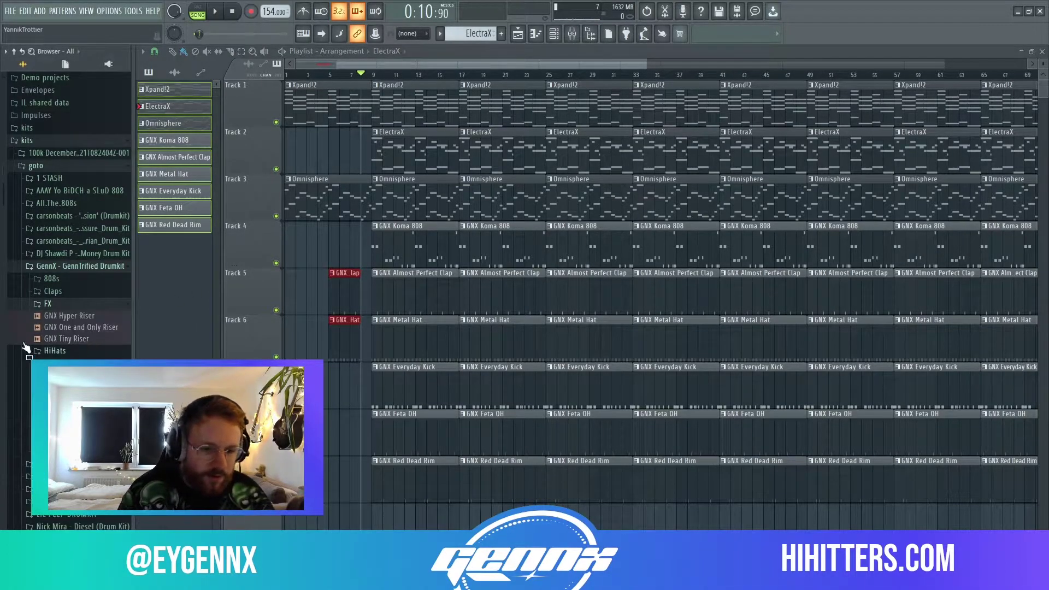
{"action": "left_click_drag", "start_coordinate": [52, 331], "coordinate": [99, 334]}
{"action": "left_click_drag", "start_coordinate": [372, 517], "coordinate": [362, 521]}
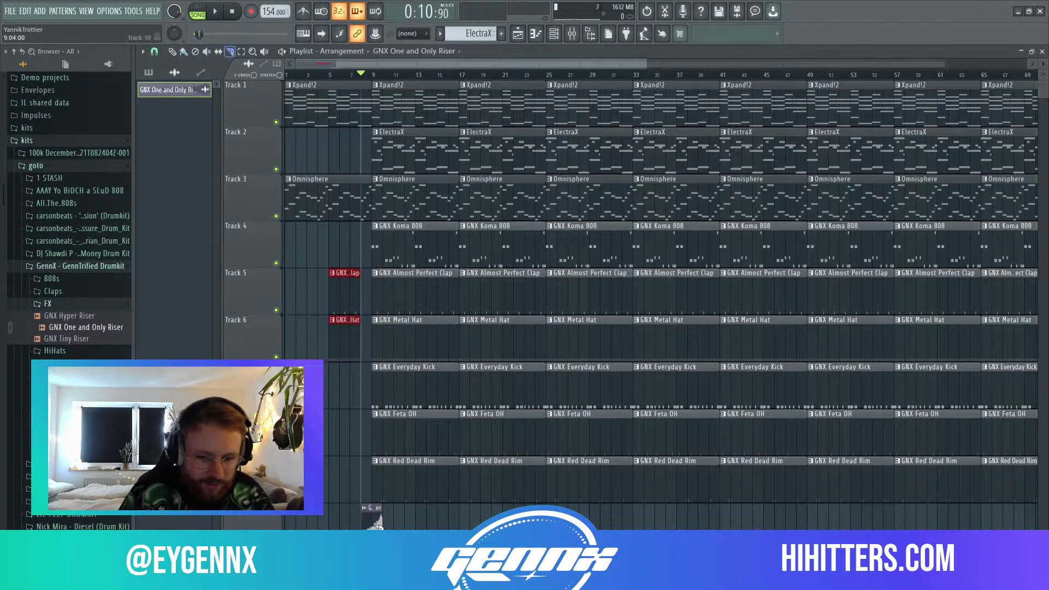
{"action": "right_click", "coordinate": [377, 524]}
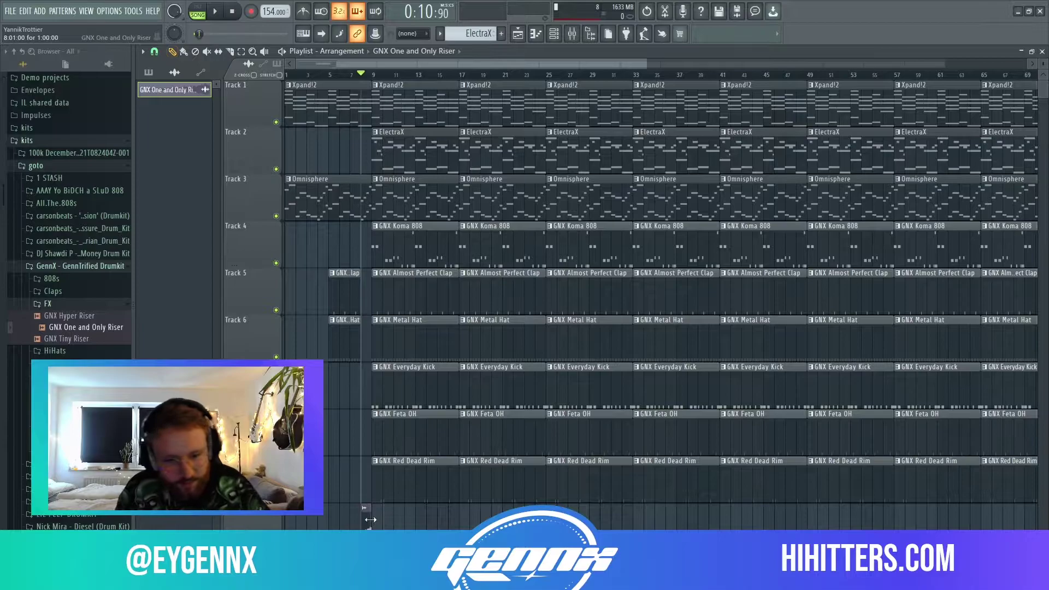
Lower the GNX One and Only Riser channel volume to 57% and play the intro into the drop to check it
{"action": "double_click", "coordinate": [369, 520]}
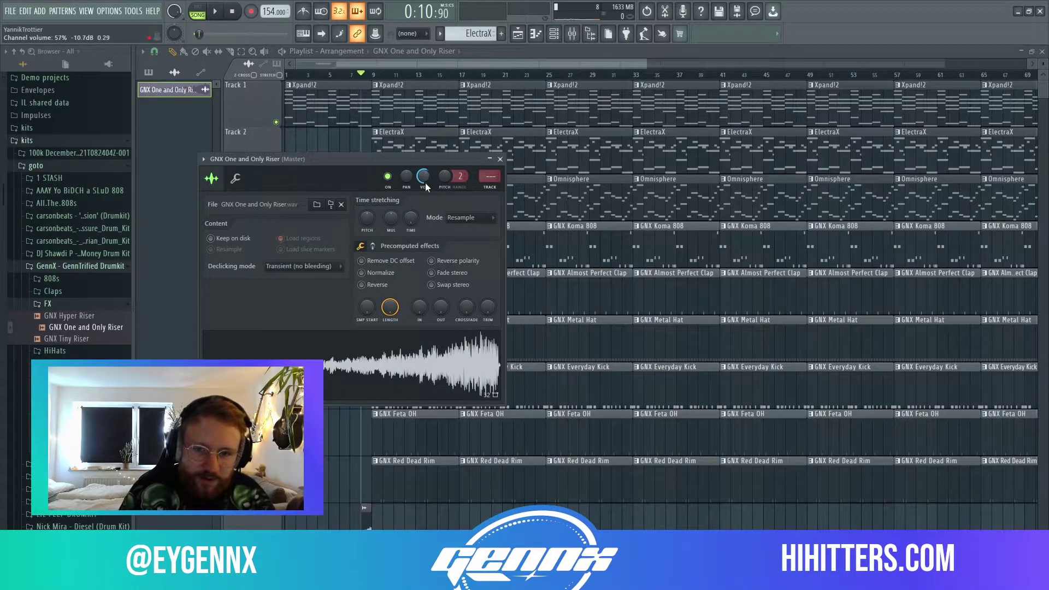
{"action": "left_click", "coordinate": [499, 159]}
{"action": "key", "text": "space"}
{"action": "key", "text": "space"}
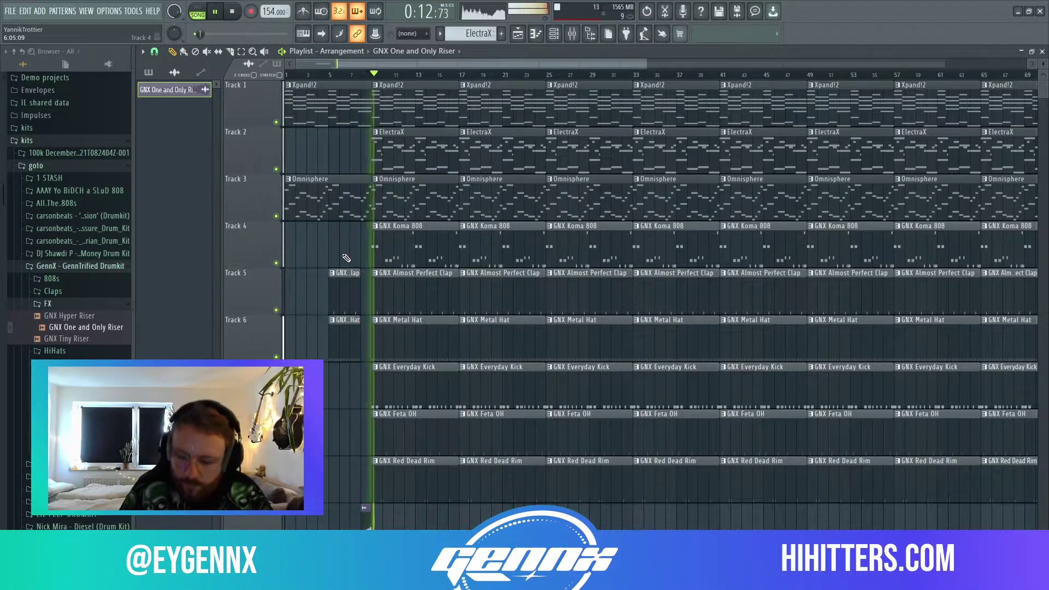
{"action": "key", "text": "space"}
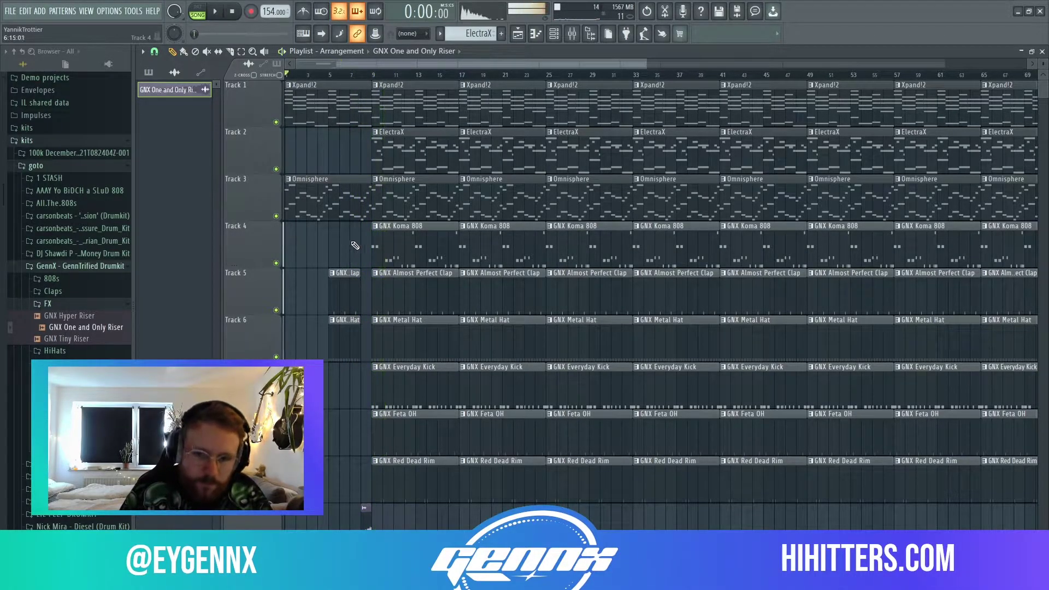
Delete the Koma 808, Almost Perfect Clap, Metal Hat, Everyday Kick, Feta OH and Red Dead Rim clips at bar 25
{"action": "left_click", "coordinate": [330, 76]}
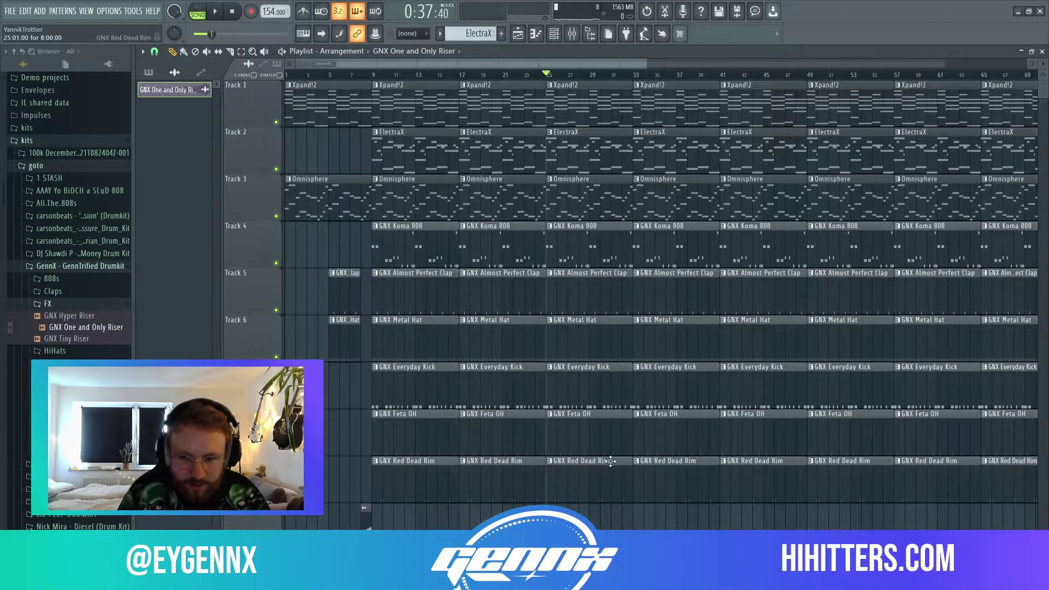
{"action": "left_click_drag", "start_coordinate": [610, 462], "coordinate": [604, 257]}
{"action": "key", "text": "Delete"}
Delete the Everyday Kick clip at bar 9 and trim the end of the Metal Hat clip there to just before bar 17
{"action": "mouse_move", "coordinate": [562, 82]}
{"action": "left_mouse_down"}
{"action": "mouse_move", "coordinate": [663, 77]}
{"action": "mouse_move", "coordinate": [485, 79]}
{"action": "left_mouse_up"}
{"action": "left_click_drag", "start_coordinate": [372, 76], "coordinate": [480, 76]}
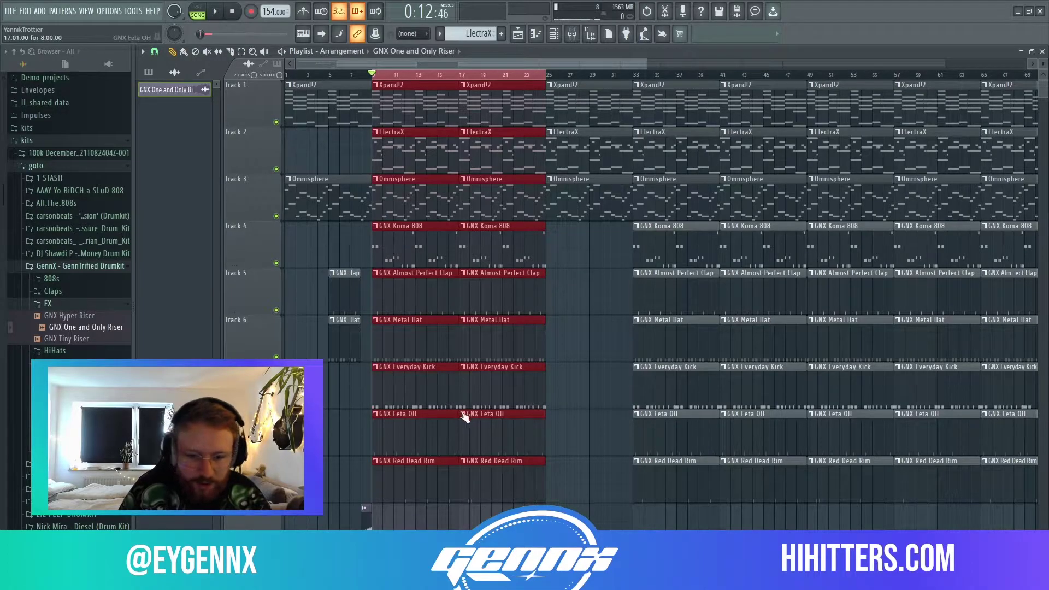
{"action": "right_click", "coordinate": [429, 386]}
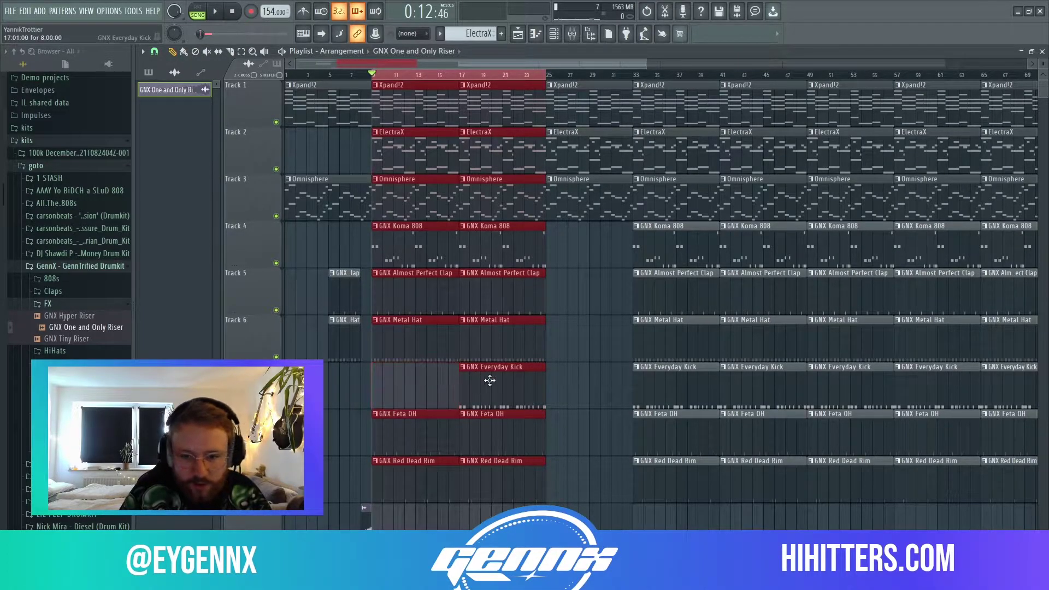
{"action": "left_click_drag", "start_coordinate": [489, 380], "coordinate": [432, 323]}
{"action": "left_click", "coordinate": [453, 375]}
{"action": "left_click", "coordinate": [454, 331]}
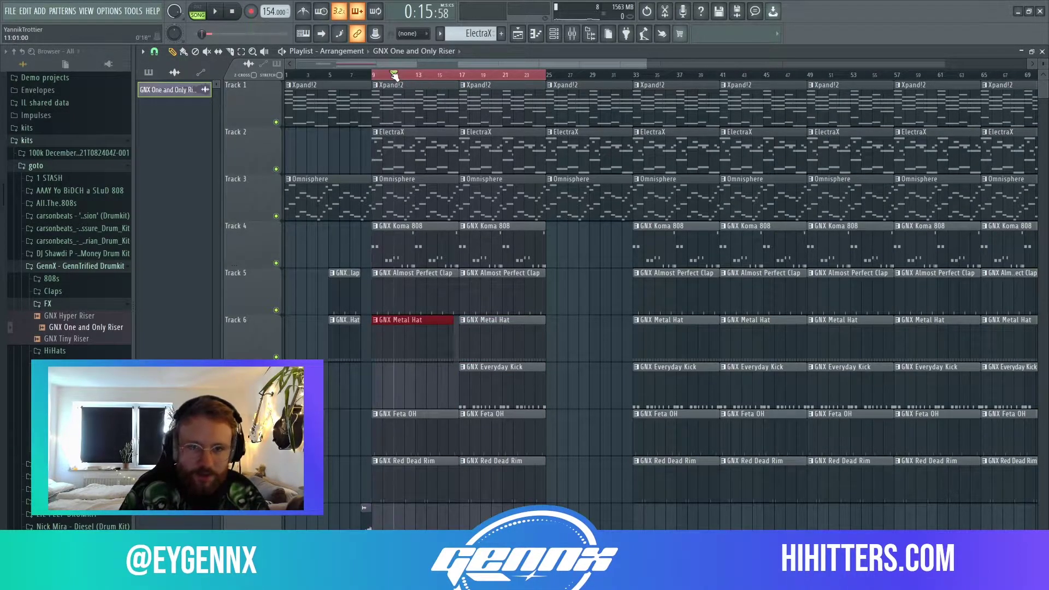
Play the arrangement up to bar 25 to check the thinned-out drums
{"action": "mouse_move", "coordinate": [352, 75]}
{"action": "left_mouse_down"}
{"action": "mouse_move", "coordinate": [335, 74]}
{"action": "mouse_move", "coordinate": [379, 80]}
{"action": "left_mouse_up"}
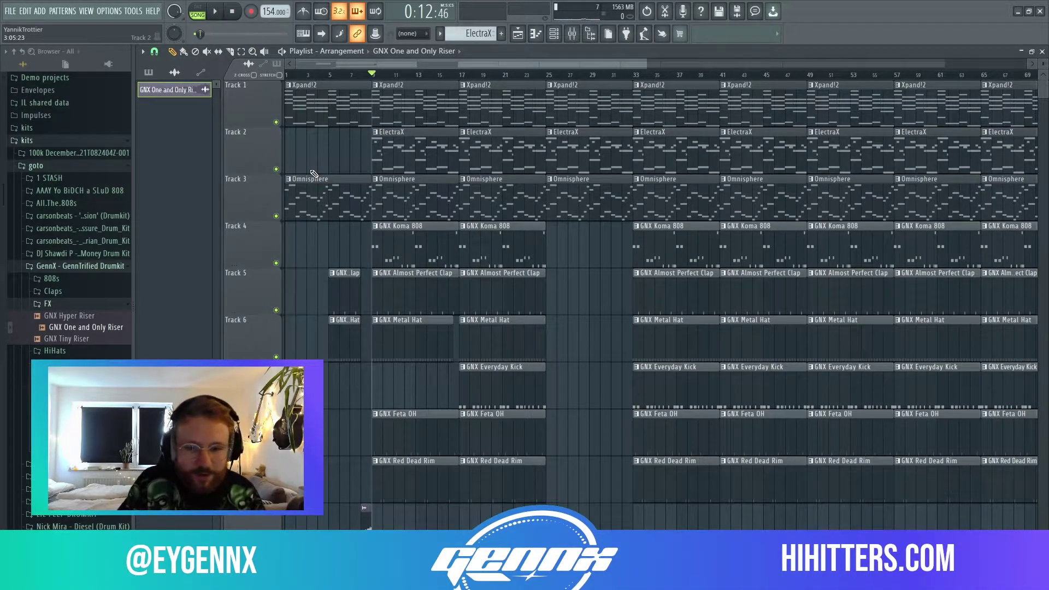
{"action": "left_click", "coordinate": [337, 76]}
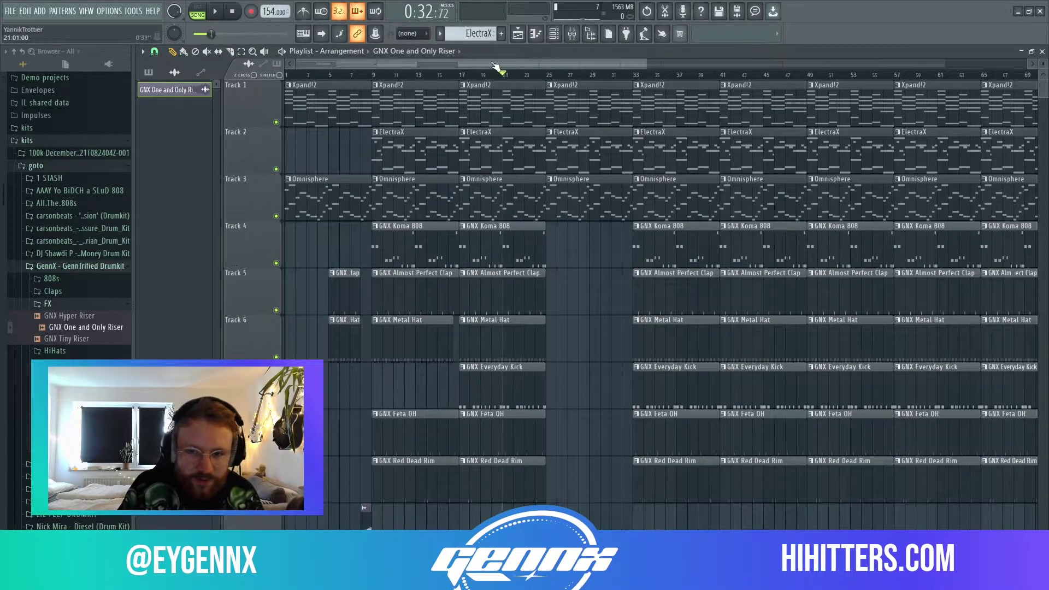
{"action": "key", "text": "space"}
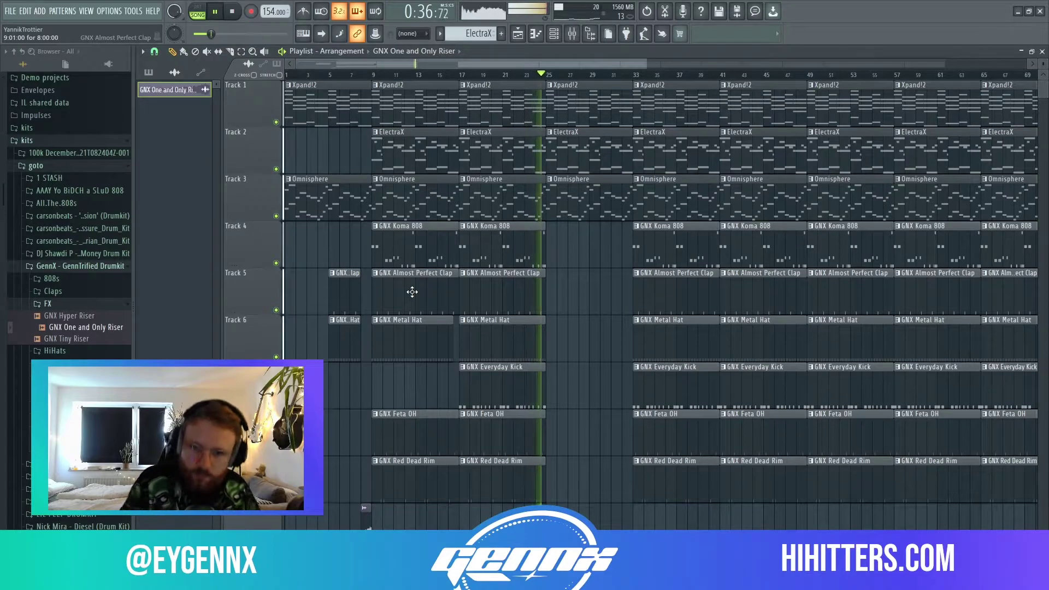
{"action": "key", "text": "space"}
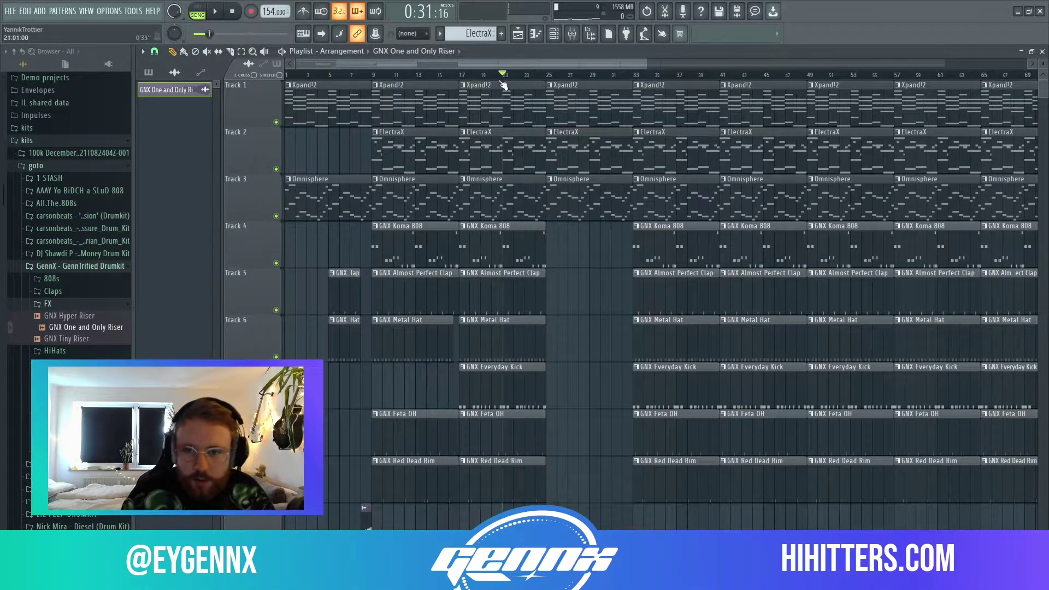
Delete the ElectraX and Omnisphere clips at bar 25 and copy the Almost Perfect Clap, Metal Hat, Feta OH and Red Dead Rim clips from bar 17 there
{"action": "right_click", "coordinate": [575, 165]}
{"action": "right_click", "coordinate": [587, 207]}
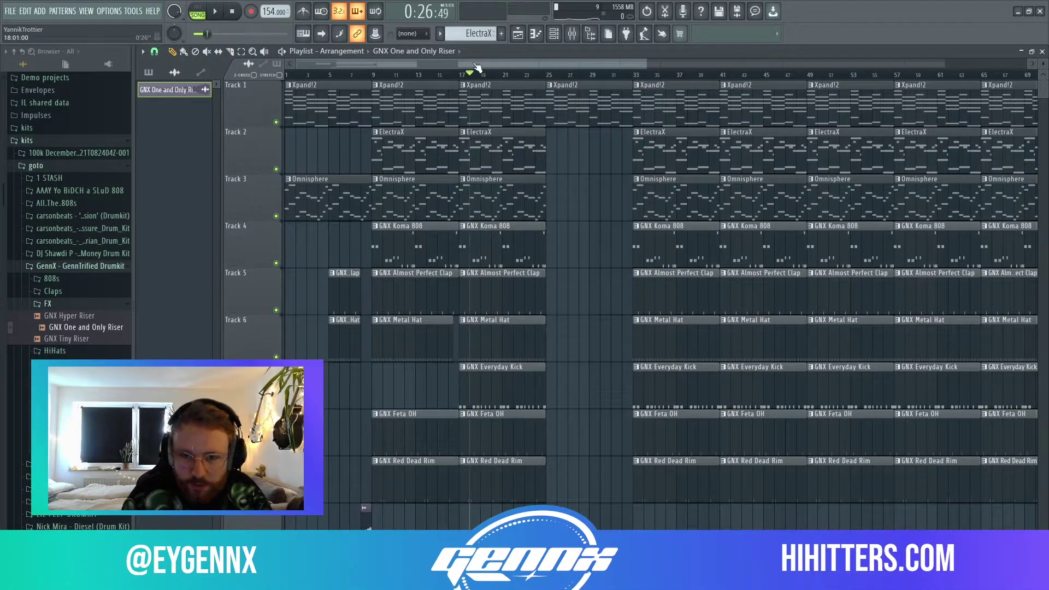
{"action": "left_click_drag", "start_coordinate": [571, 268], "coordinate": [502, 324]}
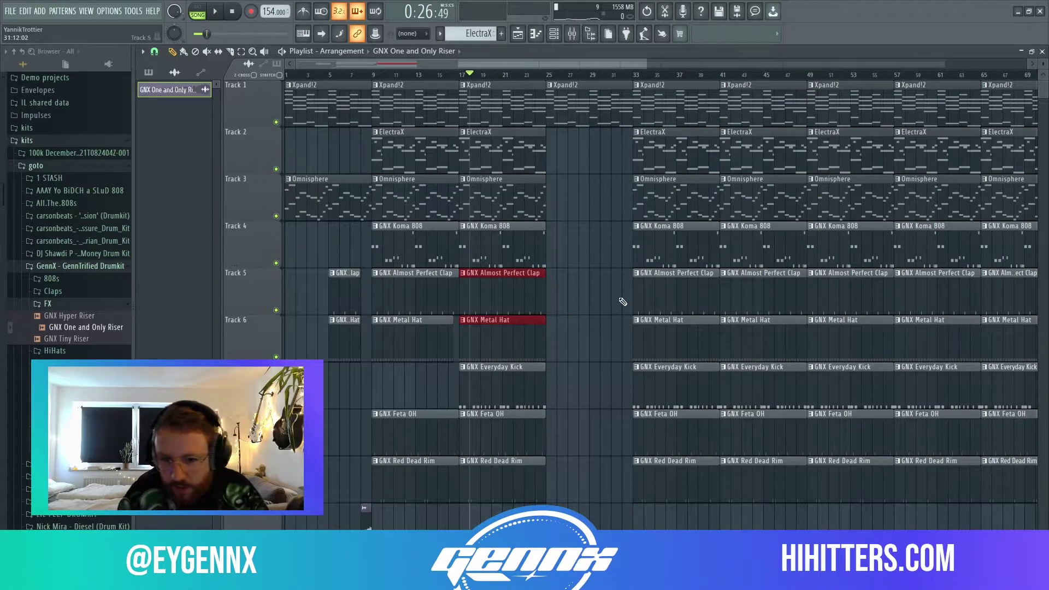
{"action": "key", "text": "ctrl+b"}
{"action": "left_click", "coordinate": [569, 260]}
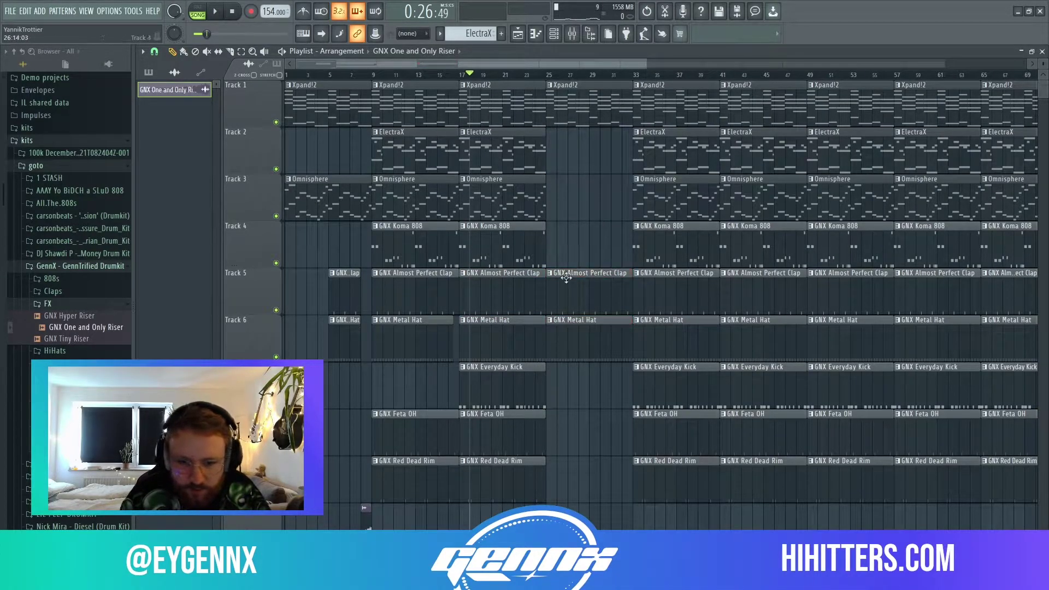
{"action": "left_click_drag", "start_coordinate": [542, 475], "coordinate": [480, 411]}
{"action": "key", "text": "ctrl+b"}
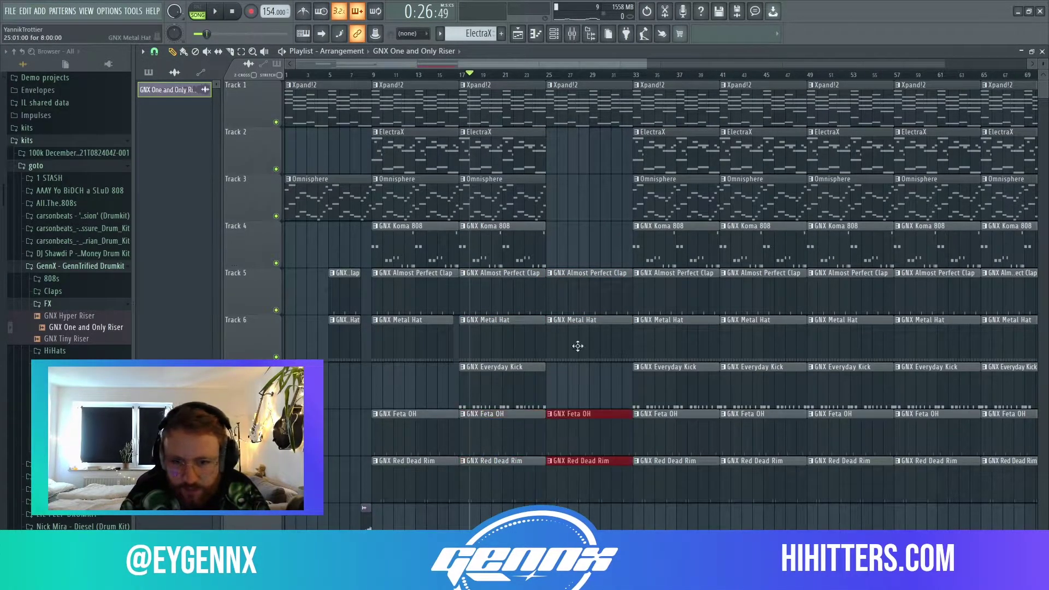
Play the transition into bar 25 and cut about half a bar off the start of the Metal Hat clip there
{"action": "left_click_drag", "start_coordinate": [584, 267], "coordinate": [471, 223]}
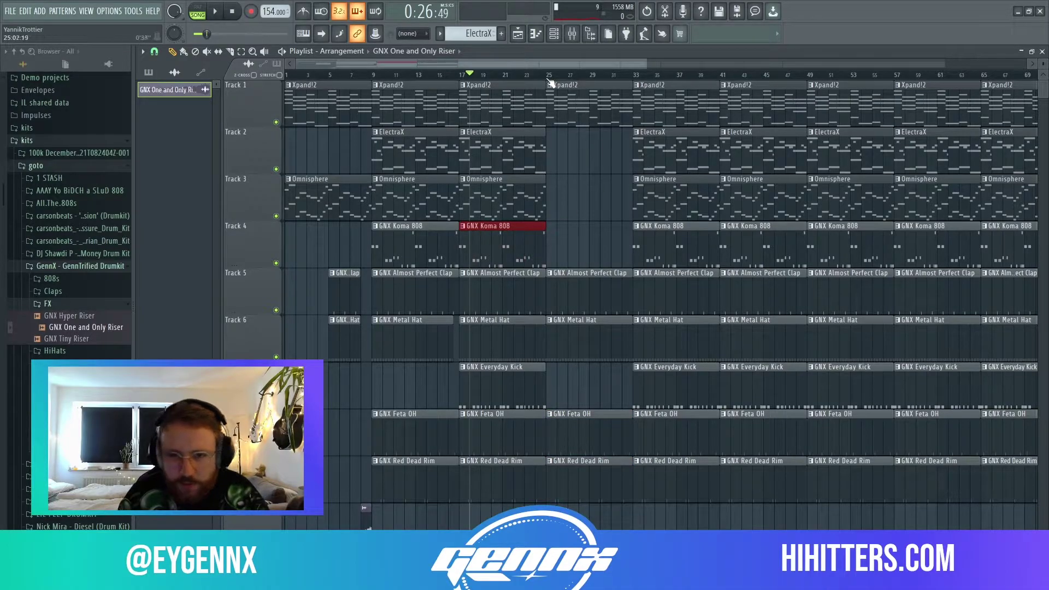
{"action": "left_click_drag", "start_coordinate": [506, 76], "coordinate": [555, 77]}
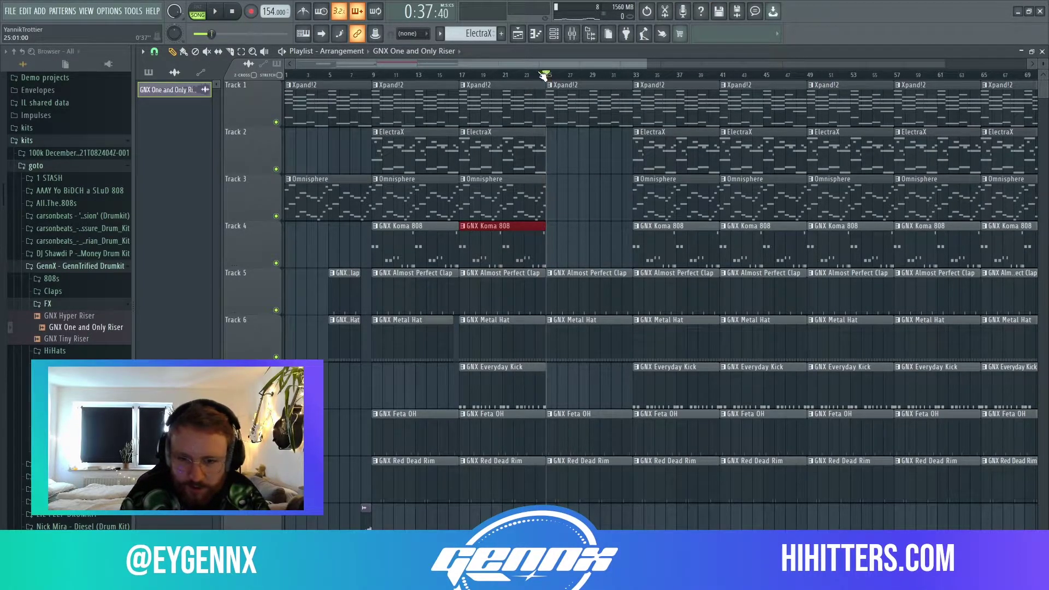
{"action": "key", "text": "space"}
{"action": "scroll", "coordinate": [527, 75], "scroll_direction": "up", "scroll_amount": 5}
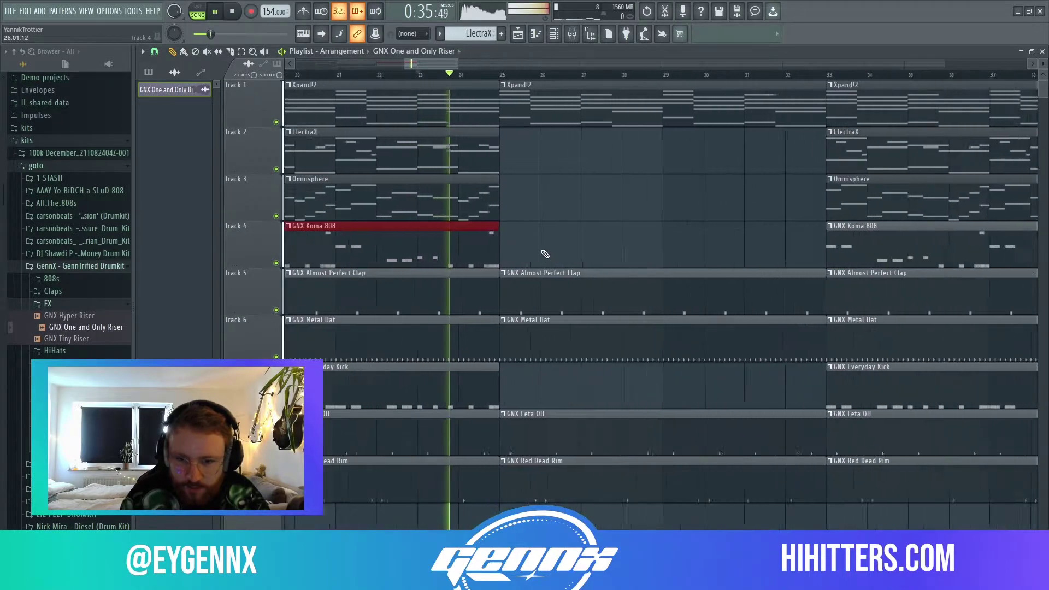
{"action": "left_click_drag", "start_coordinate": [471, 337], "coordinate": [503, 340]}
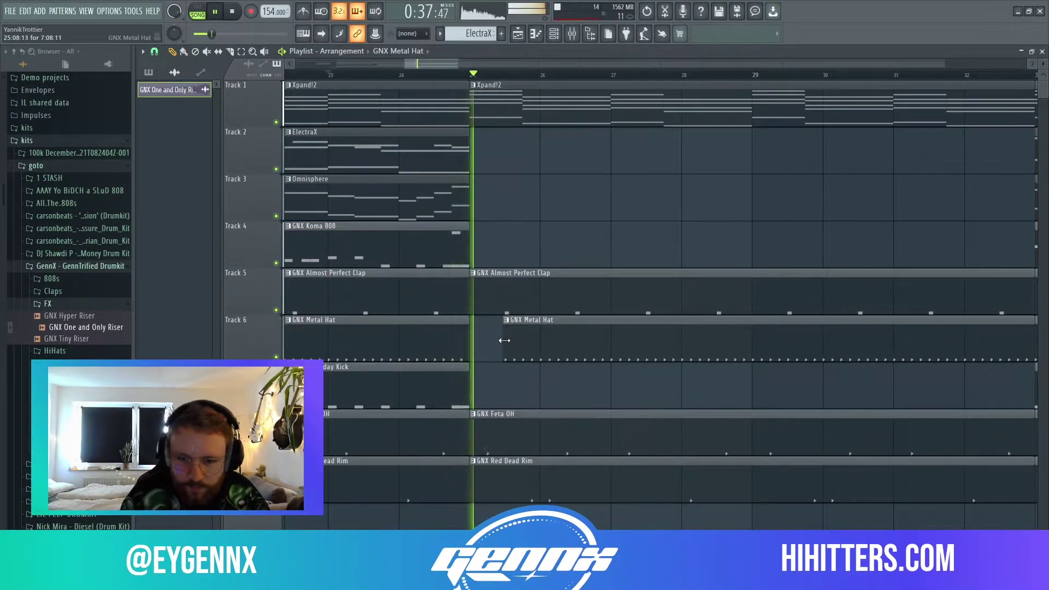
{"action": "right_click", "coordinate": [559, 218], "text": "ctrl"}
{"action": "scroll", "coordinate": [468, 275], "scroll_direction": "up", "scroll_amount": 4}
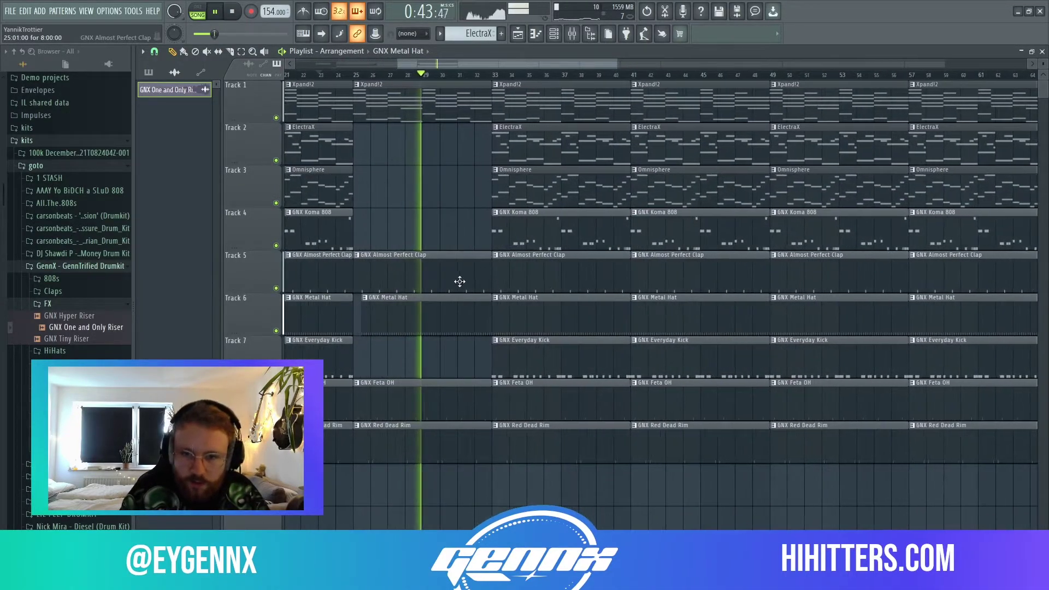
Delete the ElectraX, Everyday Kick and Red Dead Rim clips at bar 33
{"action": "right_click", "coordinate": [546, 146]}
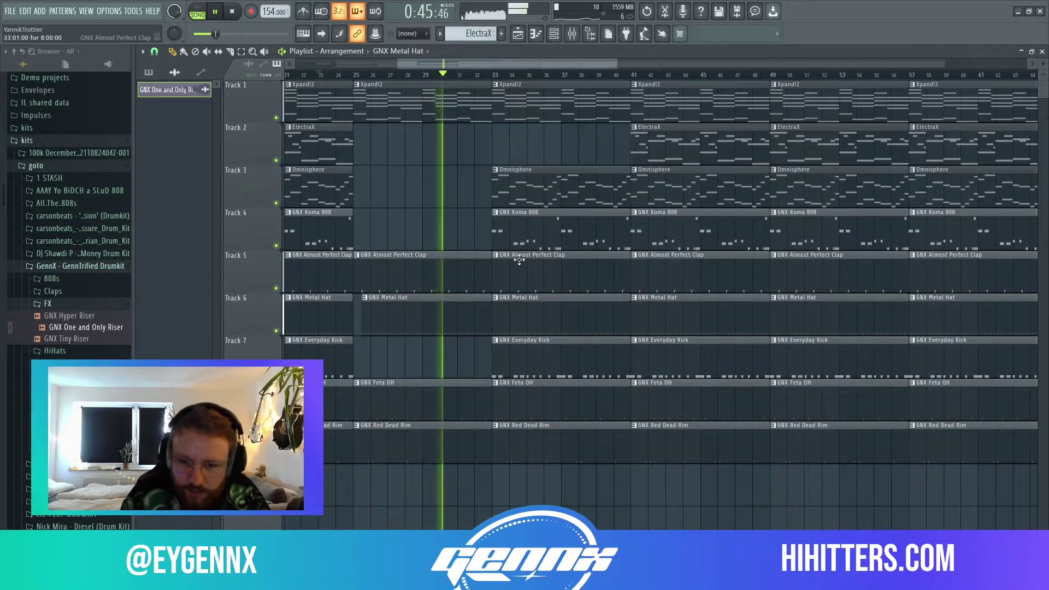
{"action": "right_click", "coordinate": [540, 355]}
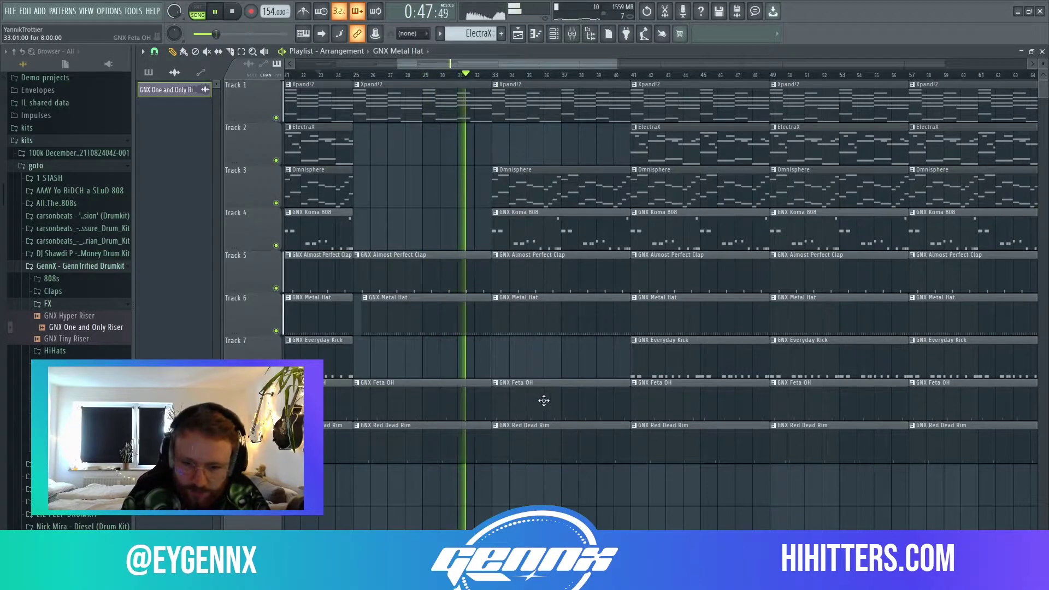
{"action": "right_click", "coordinate": [534, 441]}
Try bar 33 without its Omnisphere clip, and restore it with a copy of the clip from bar 41
{"action": "right_click", "coordinate": [543, 191]}
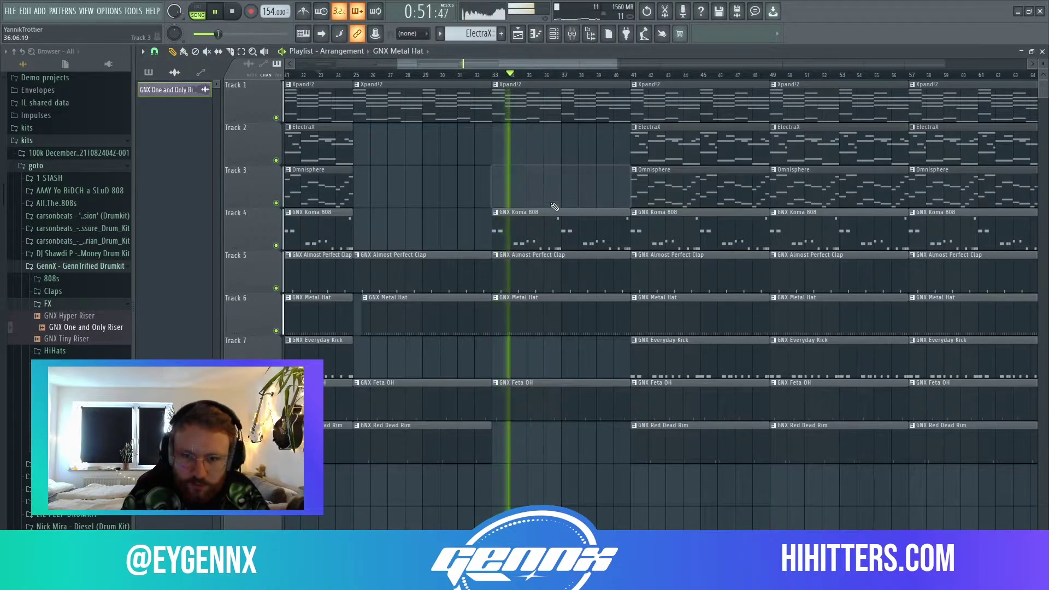
{"action": "left_click_drag", "start_coordinate": [696, 187], "coordinate": [557, 189]}
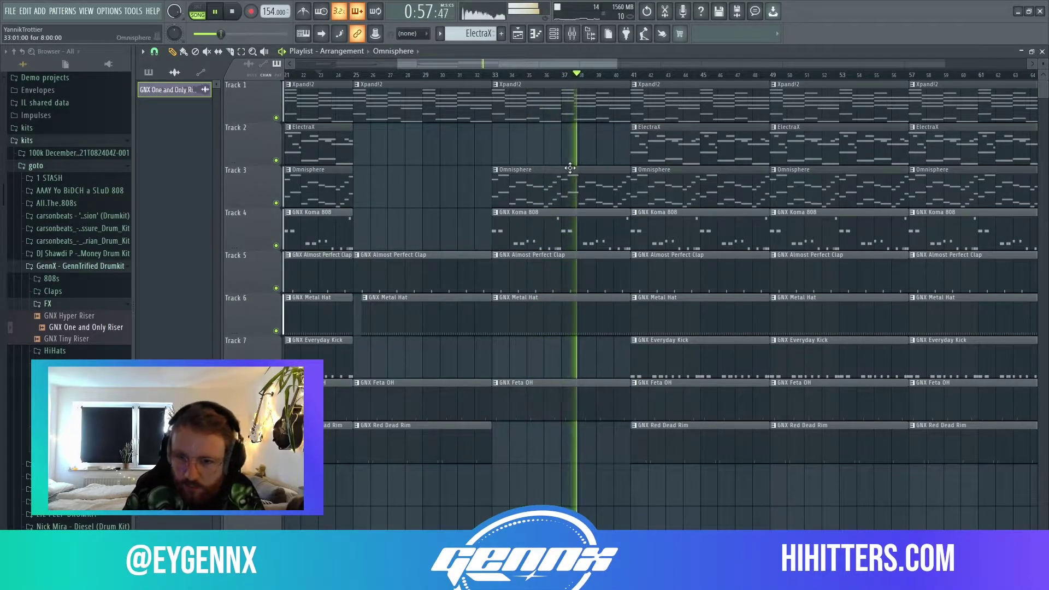
Delete the ElectraX, Omnisphere and all drum clips at bar 41, and shorten the Koma 808 clip there to end at bar 48
{"action": "right_click", "coordinate": [697, 150]}
{"action": "right_click", "coordinate": [698, 189]}
{"action": "right_click", "coordinate": [713, 356]}
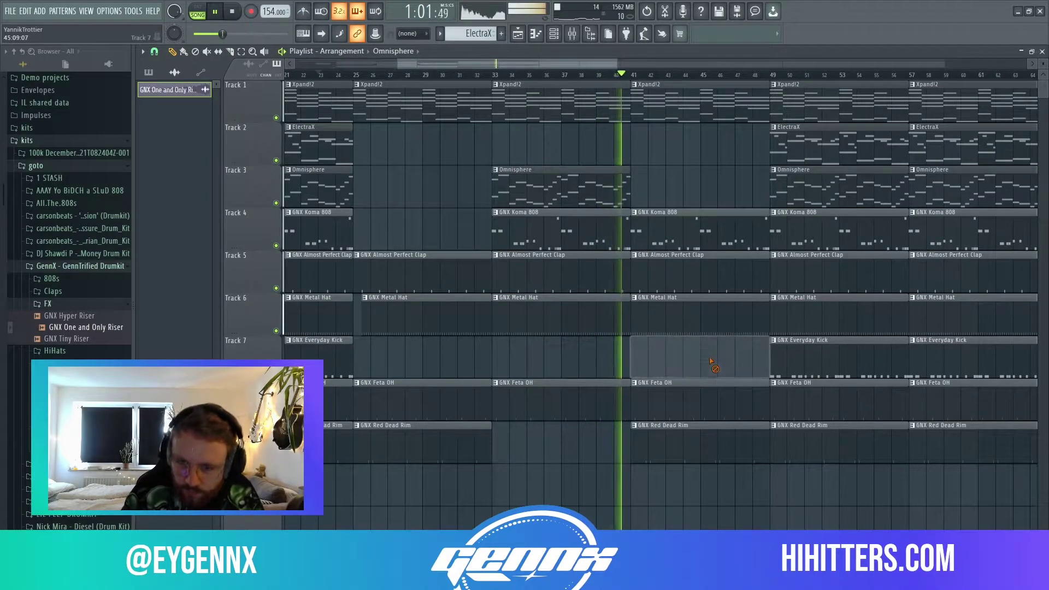
{"action": "right_click", "coordinate": [718, 399]}
{"action": "right_click", "coordinate": [721, 442]}
{"action": "key", "text": "space"}
{"action": "left_click", "coordinate": [616, 75]}
{"action": "key", "text": "space"}
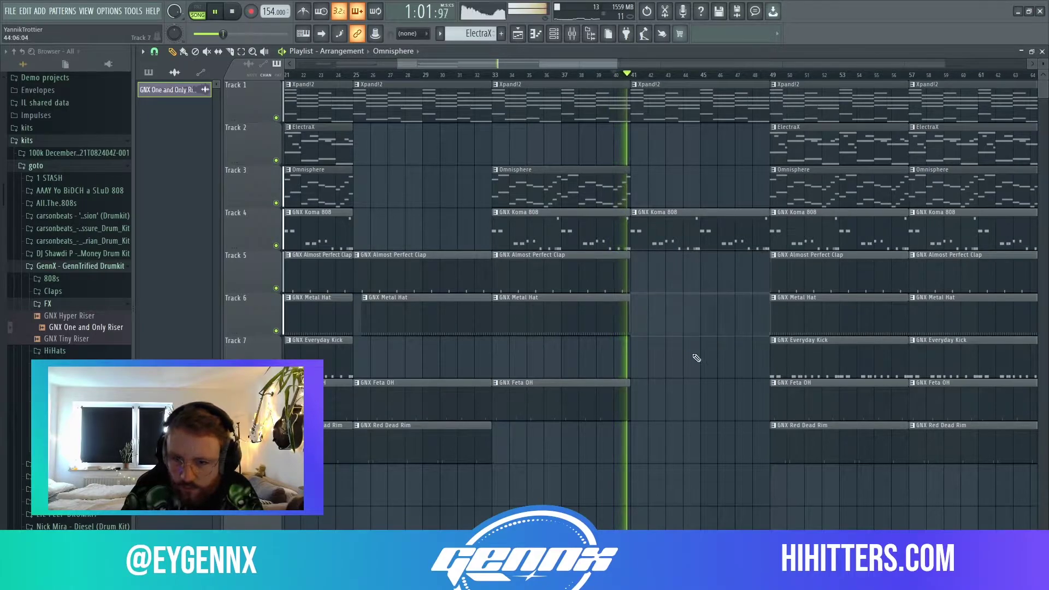
{"action": "left_click_drag", "start_coordinate": [770, 249], "coordinate": [753, 249]}
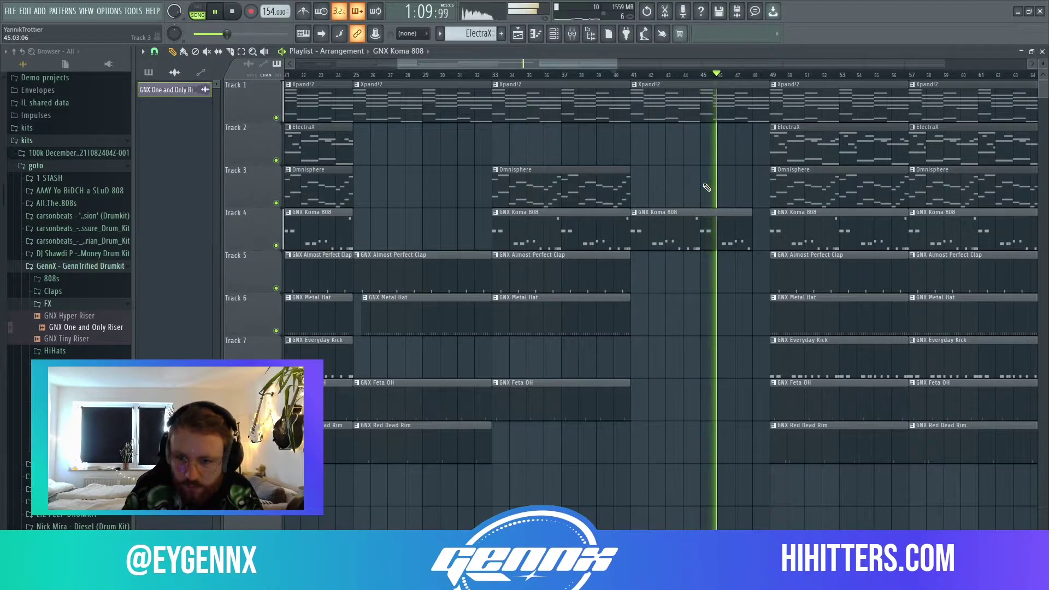
{"action": "left_click_drag", "start_coordinate": [672, 333], "coordinate": [560, 274]}
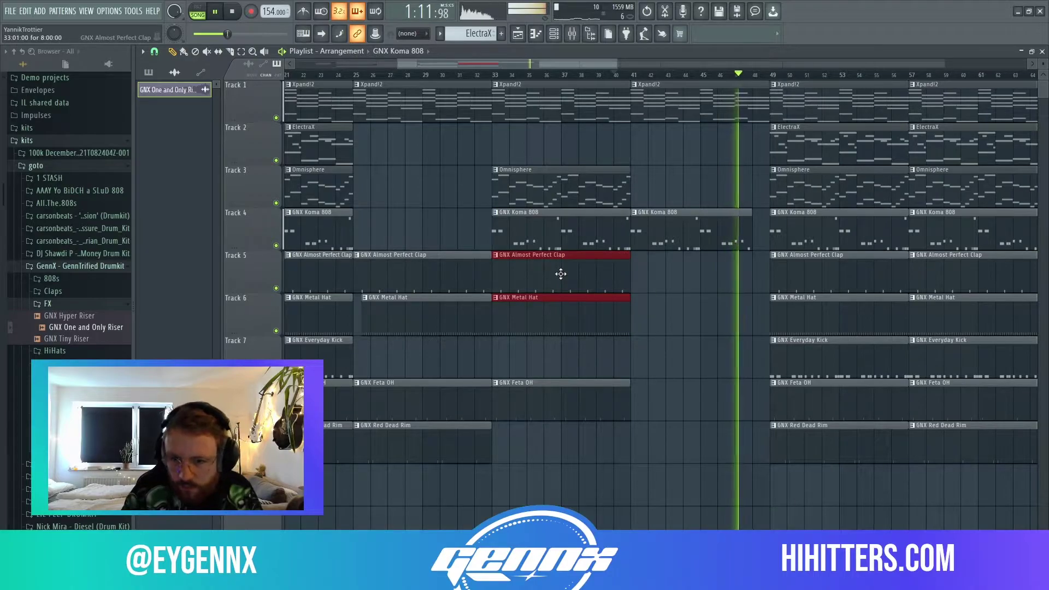
{"action": "key", "text": "ctrl+b"}
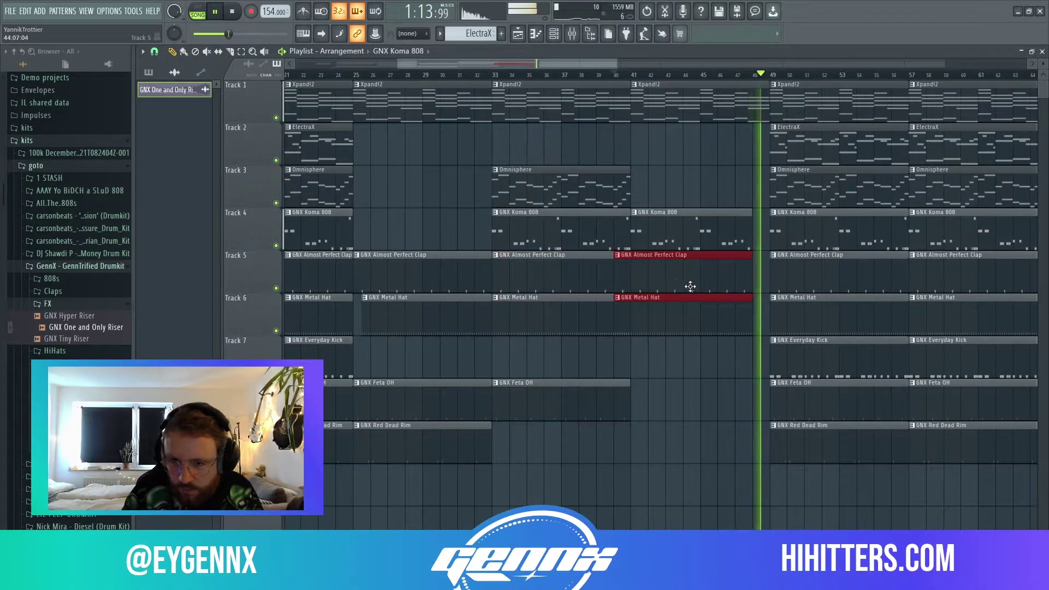
{"action": "key", "text": "Delete"}
Stop playback and place another GNX One and Only Riser clip on Track 10 at bar 48
{"action": "key", "text": "space"}
{"action": "left_click", "coordinate": [335, 74]}
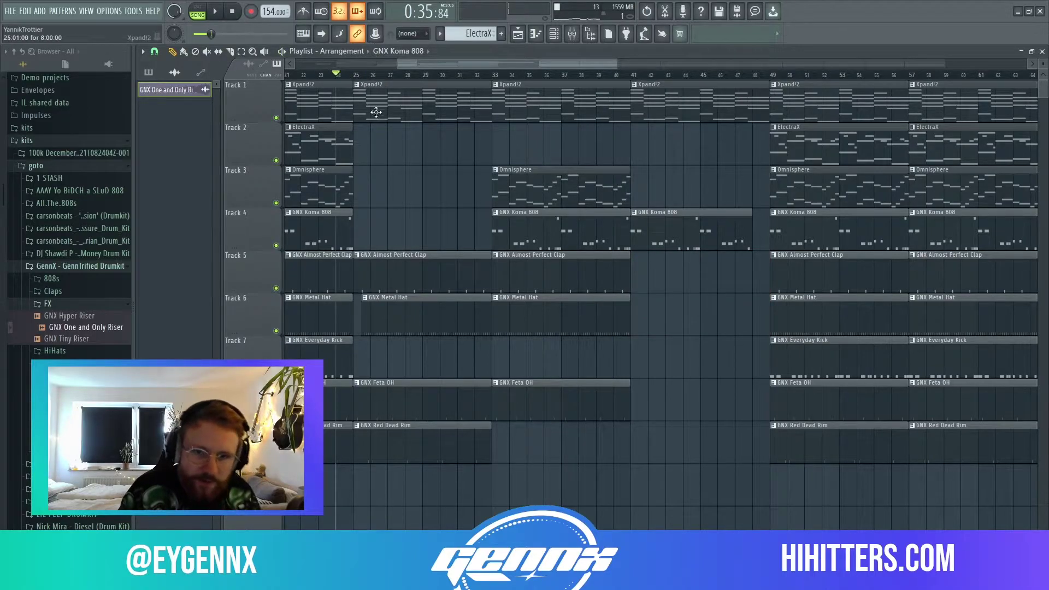
{"action": "scroll", "coordinate": [524, 350], "scroll_direction": "down", "scroll_amount": 5}
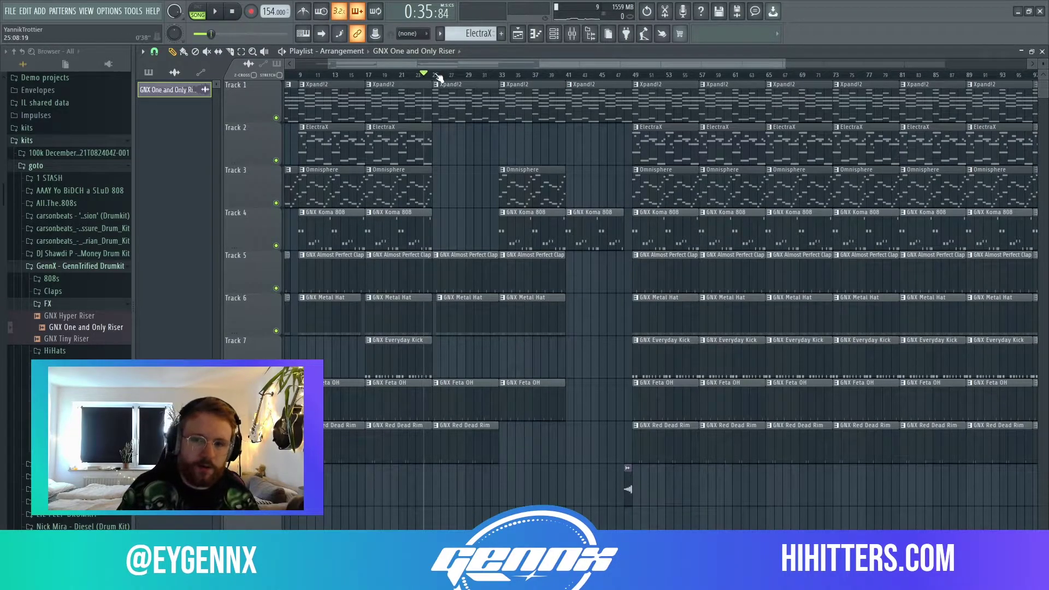
{"action": "left_click_drag", "start_coordinate": [435, 76], "coordinate": [638, 93]}
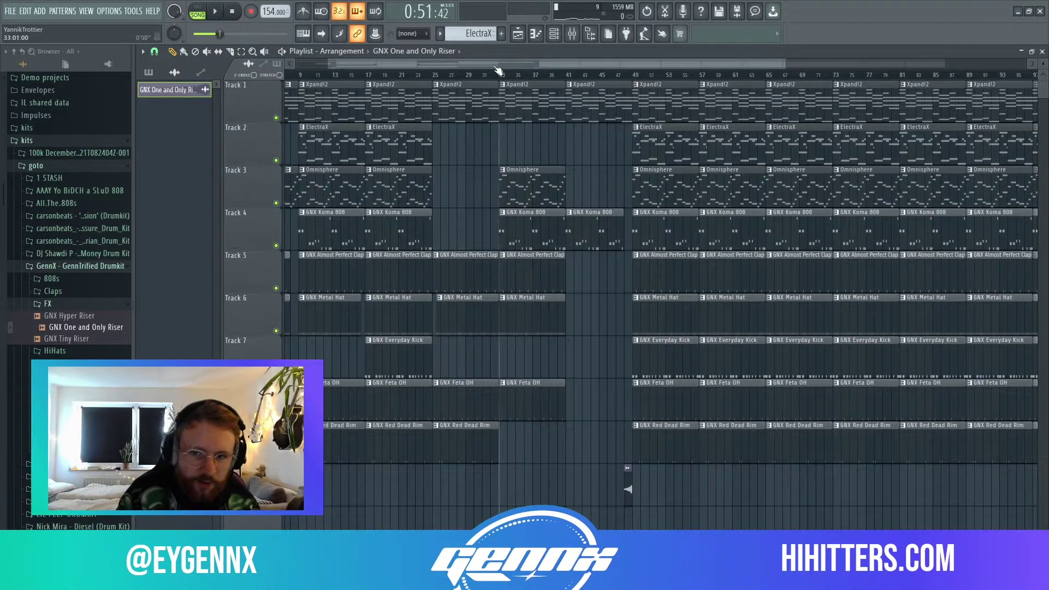
{"action": "left_click", "coordinate": [416, 75]}
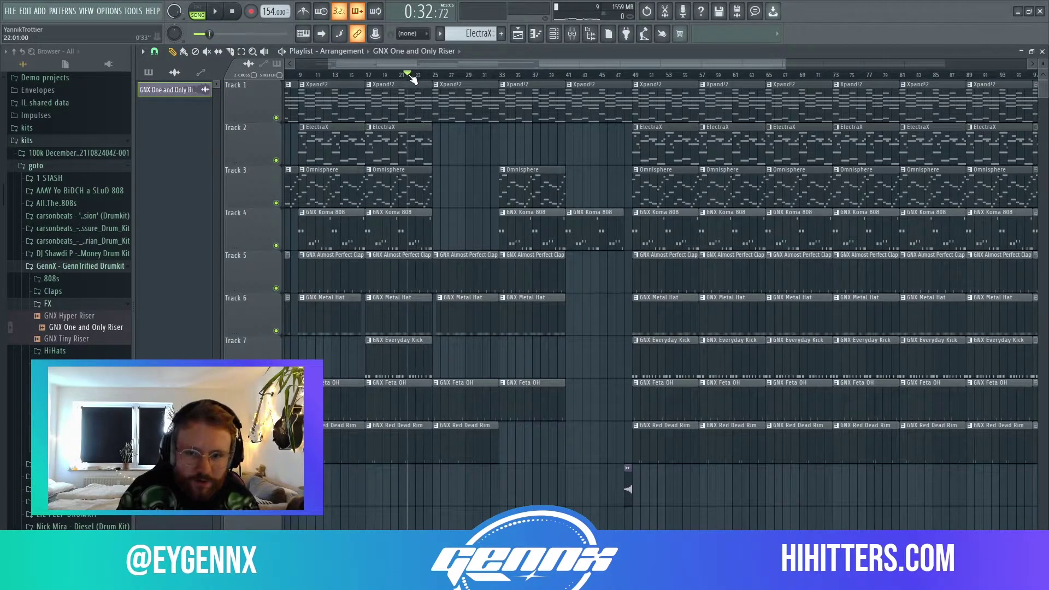
{"action": "left_click_drag", "start_coordinate": [455, 85], "coordinate": [523, 91]}
{"action": "left_click_drag", "start_coordinate": [421, 71], "coordinate": [518, 83]}
{"action": "left_click_drag", "start_coordinate": [605, 82], "coordinate": [483, 103]}
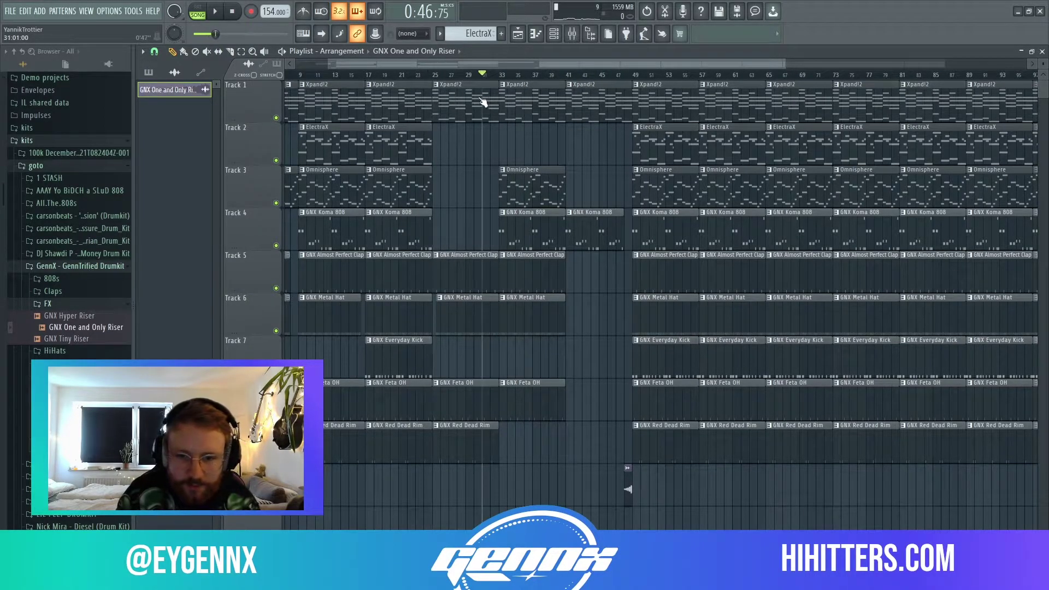
Delete the Everyday Kick clip at bar 49
{"action": "left_click_drag", "start_coordinate": [581, 96], "coordinate": [623, 109]}
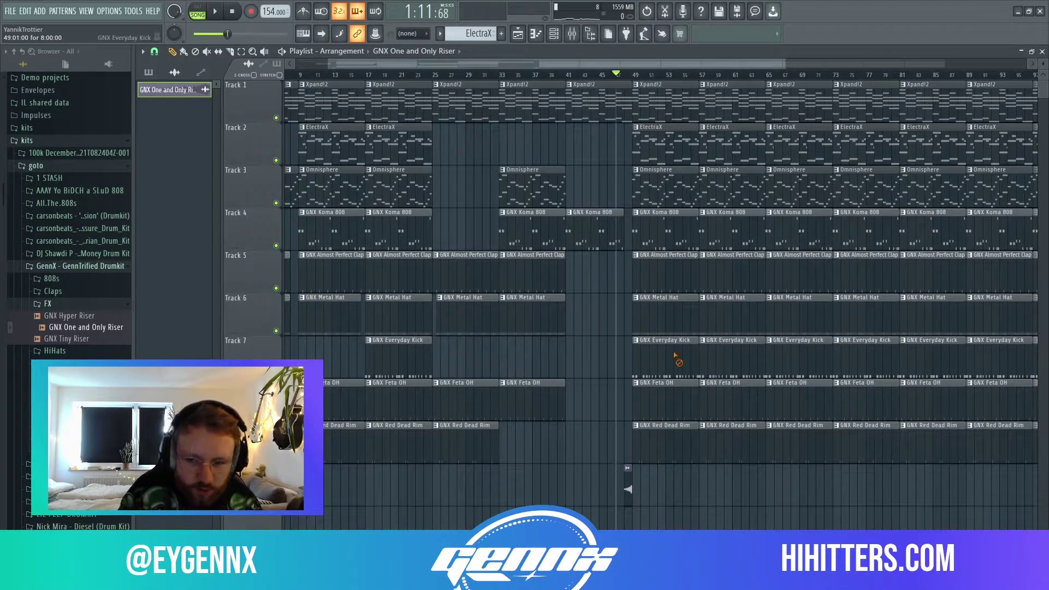
{"action": "right_click", "coordinate": [675, 356]}
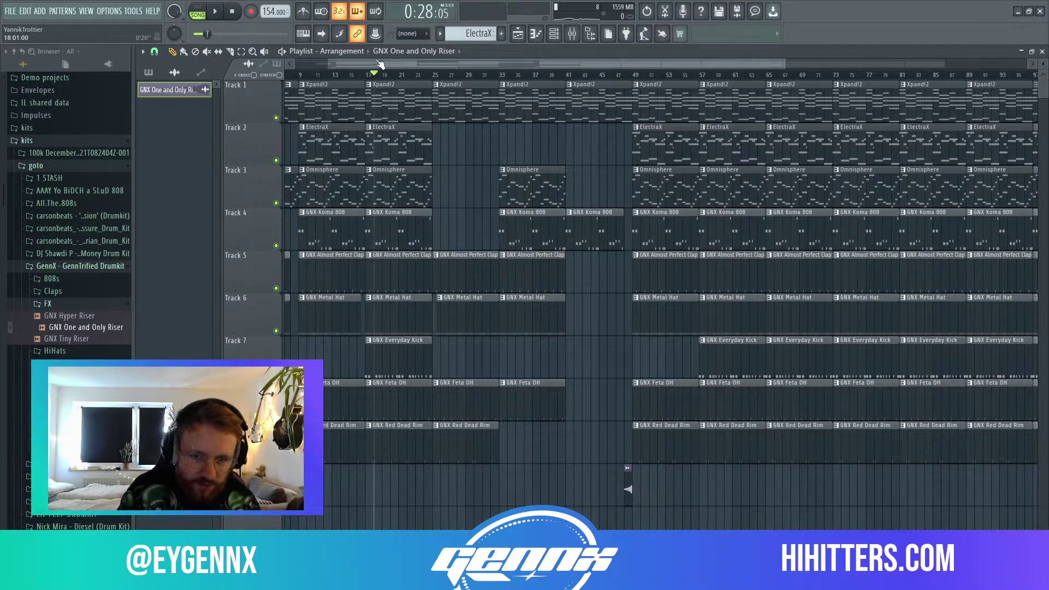
Listen to the ElectraX track soloed around bar 17, and restore all tracks
{"action": "right_click", "coordinate": [276, 160]}
{"action": "key", "text": "space"}
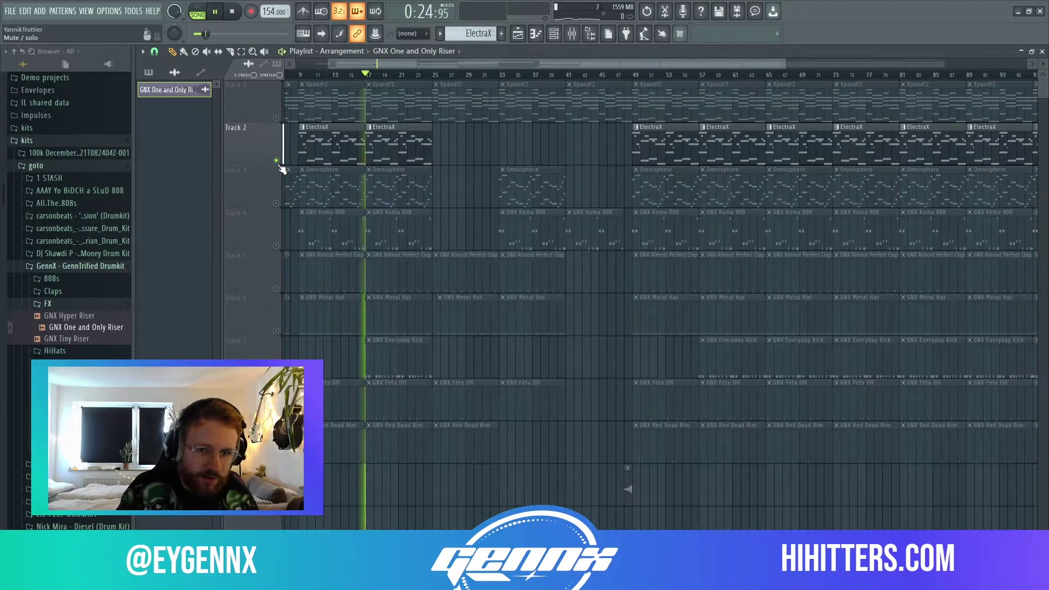
{"action": "key", "text": "space"}
{"action": "right_click", "coordinate": [277, 162]}
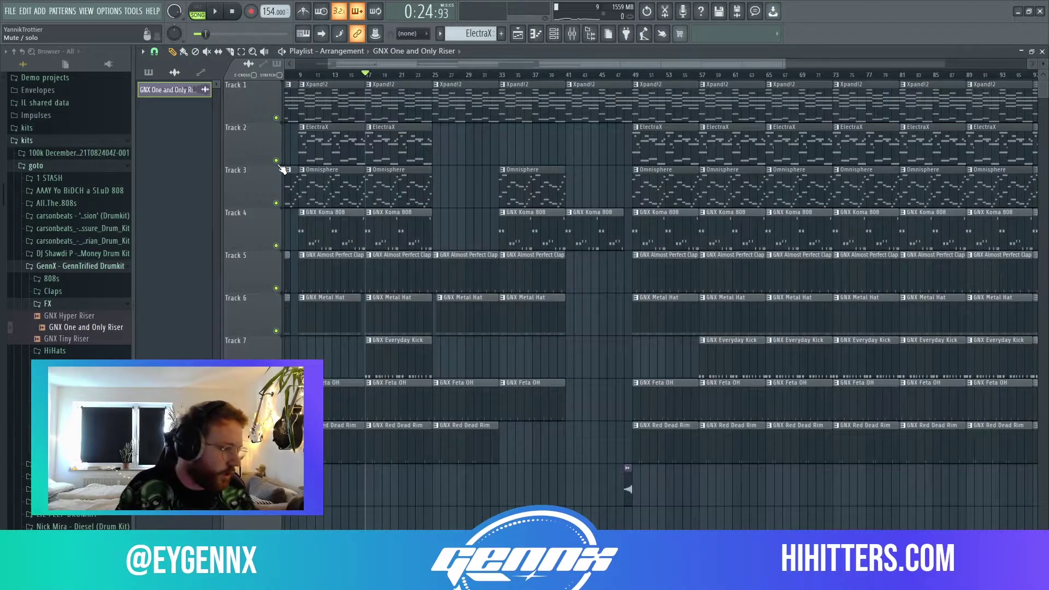
Move the playhead to bar 41 and play the arrangement from there
{"action": "left_click_drag", "start_coordinate": [423, 80], "coordinate": [501, 87]}
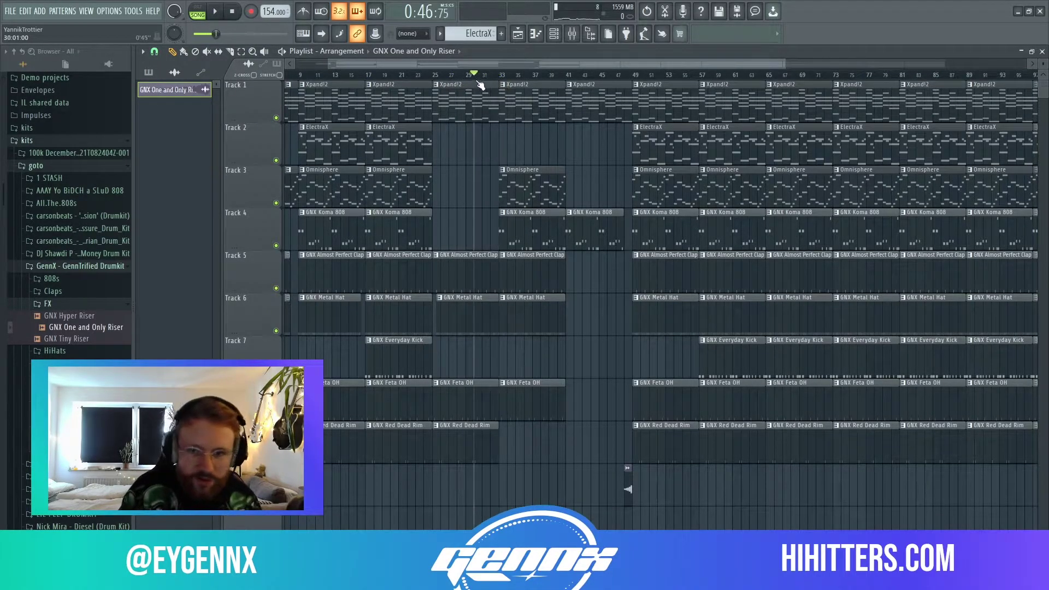
{"action": "left_click_drag", "start_coordinate": [478, 82], "coordinate": [432, 75]}
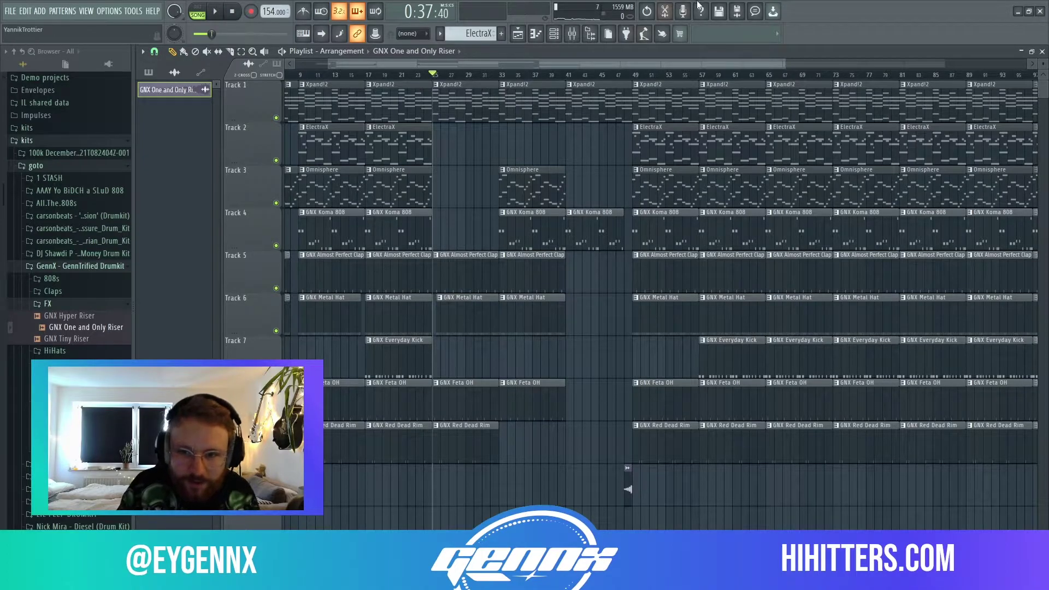
{"action": "left_click_drag", "start_coordinate": [567, 82], "coordinate": [567, 81]}
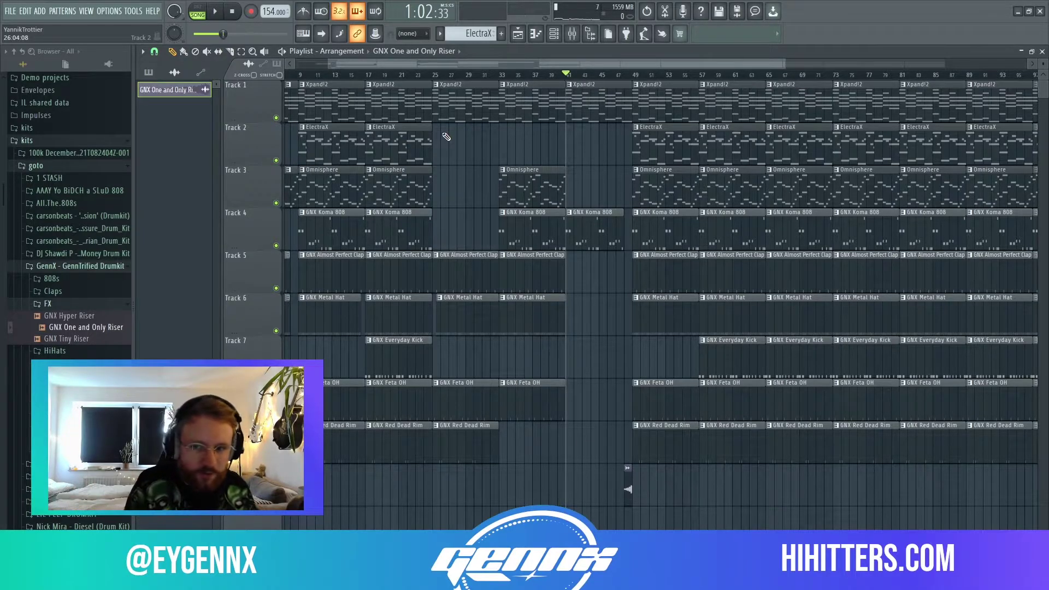
{"action": "key", "text": "space"}
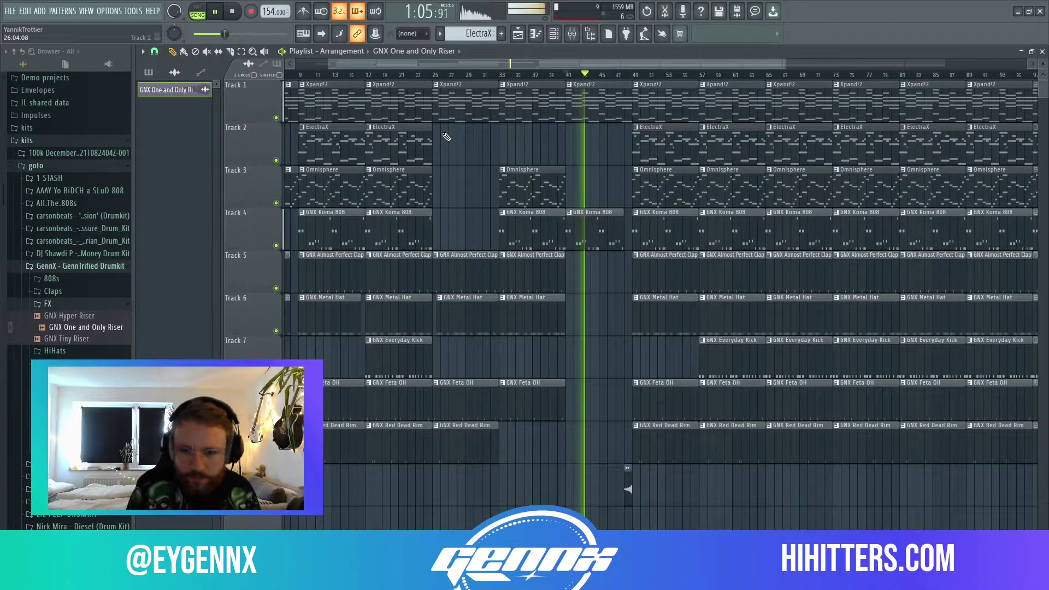
{"action": "key", "text": "space"}
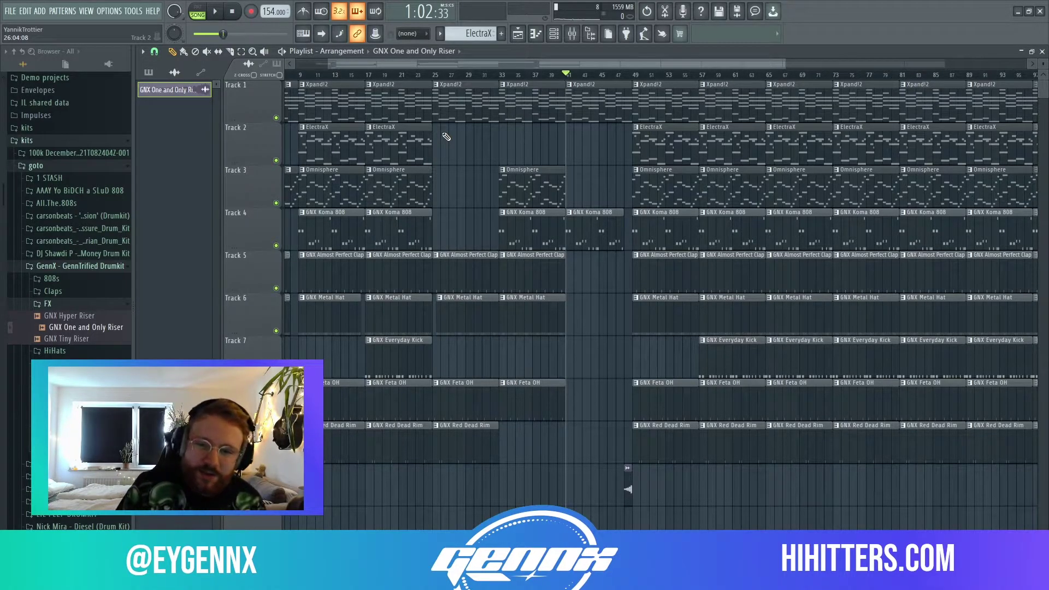
Delete all clips on every track from bar 65 to the end of the arrangement
{"action": "scroll", "coordinate": [457, 151], "scroll_direction": "down", "scroll_amount": 3}
{"action": "left_click_drag", "start_coordinate": [508, 75], "coordinate": [540, 141]}
{"action": "left_click_drag", "start_coordinate": [616, 148], "coordinate": [793, 164]}
{"action": "left_click_drag", "start_coordinate": [971, 485], "coordinate": [629, 97]}
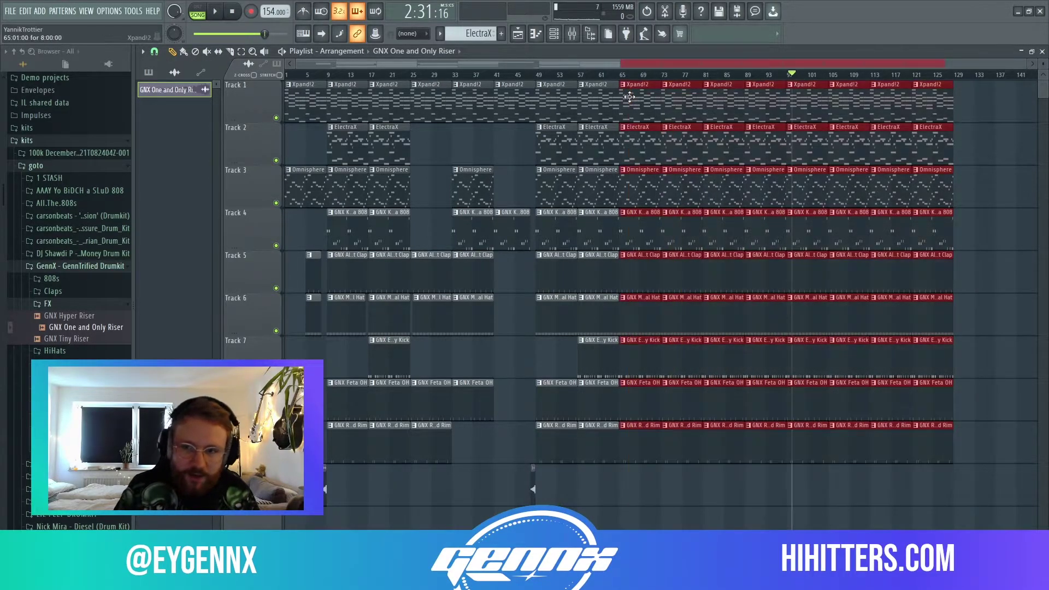
{"action": "key", "text": "Delete"}
Duplicate all clips from bar 25 through bar 64 so the copy starts at bar 65
{"action": "left_click_drag", "start_coordinate": [646, 505], "coordinate": [428, 112]}
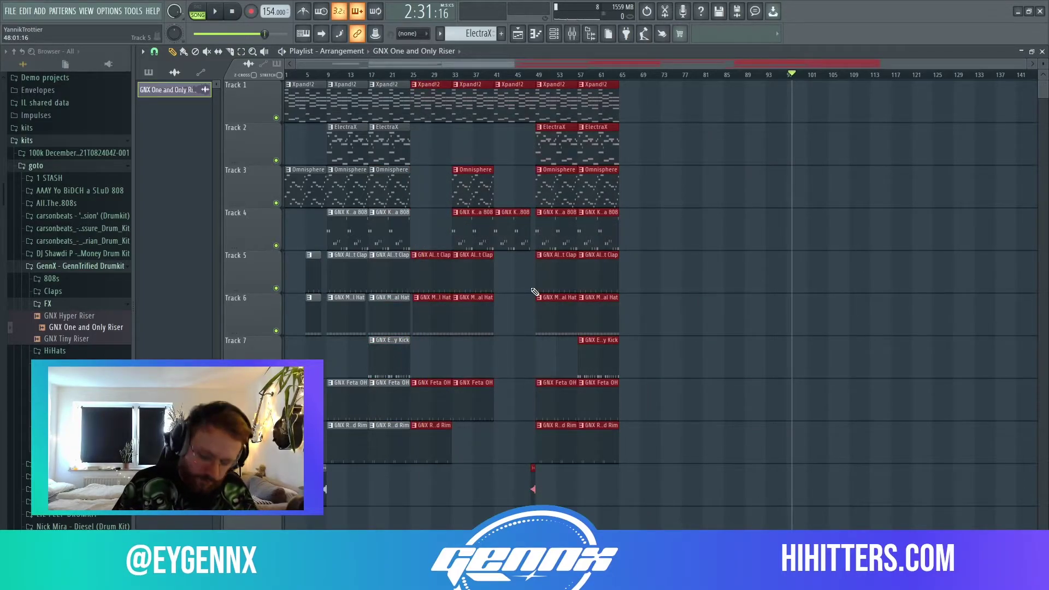
{"action": "key", "text": "ctrl+b"}
{"action": "left_click_drag", "start_coordinate": [616, 506], "coordinate": [420, 82]}
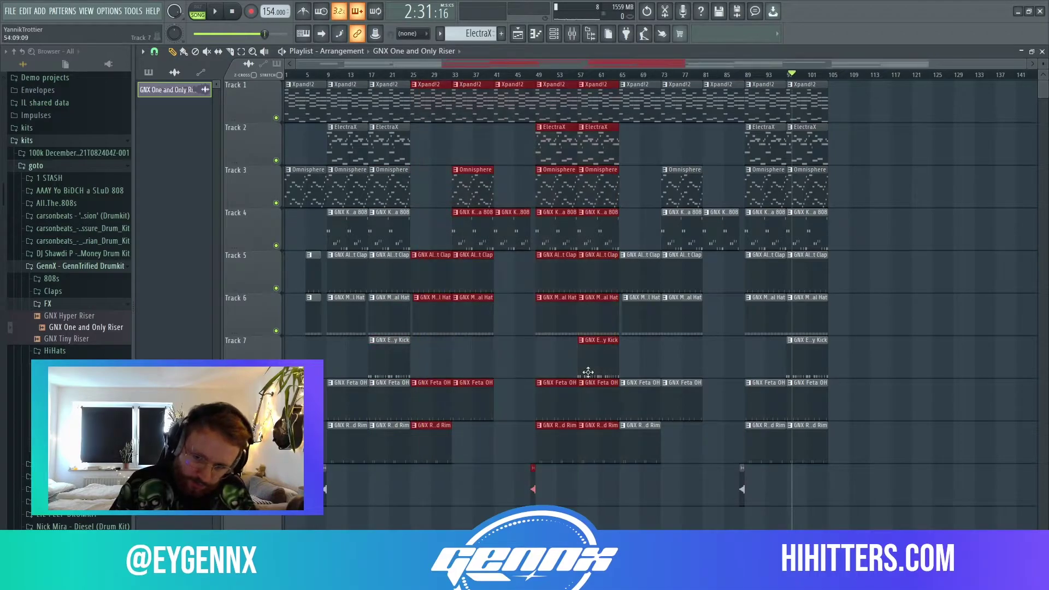
{"action": "left_click_drag", "start_coordinate": [873, 475], "coordinate": [600, 77]}
Replace the Metal Hat clip at bar 65 with a Koma 808 clip on Track 4, and play from shortly before it
{"action": "left_click", "coordinate": [625, 74]}
{"action": "left_click", "coordinate": [596, 75]}
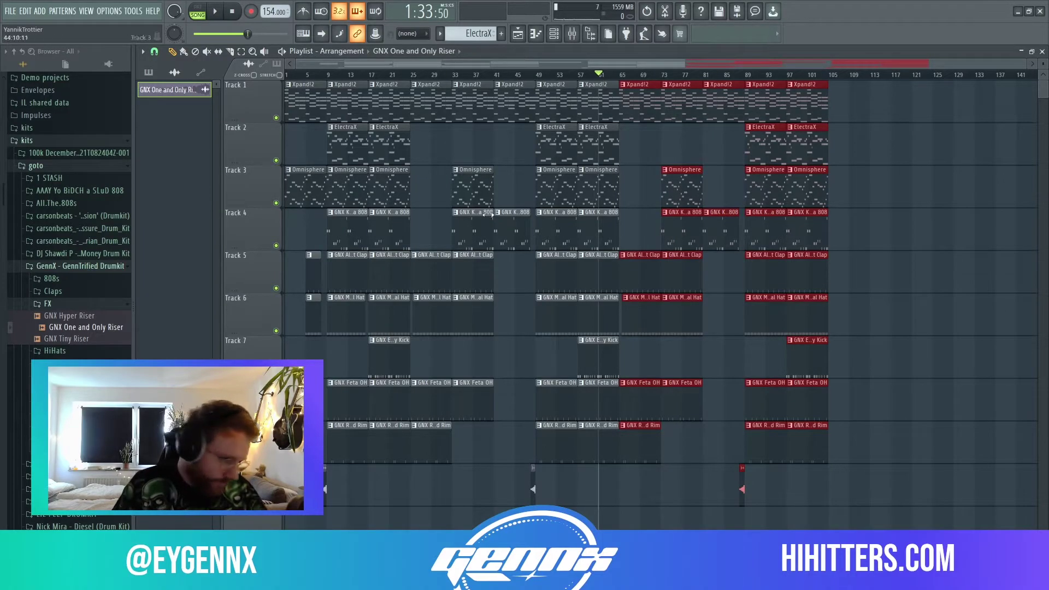
{"action": "scroll", "coordinate": [605, 171], "scroll_direction": "up", "scroll_amount": 3}
{"action": "left_click_drag", "start_coordinate": [735, 75], "coordinate": [691, 81]}
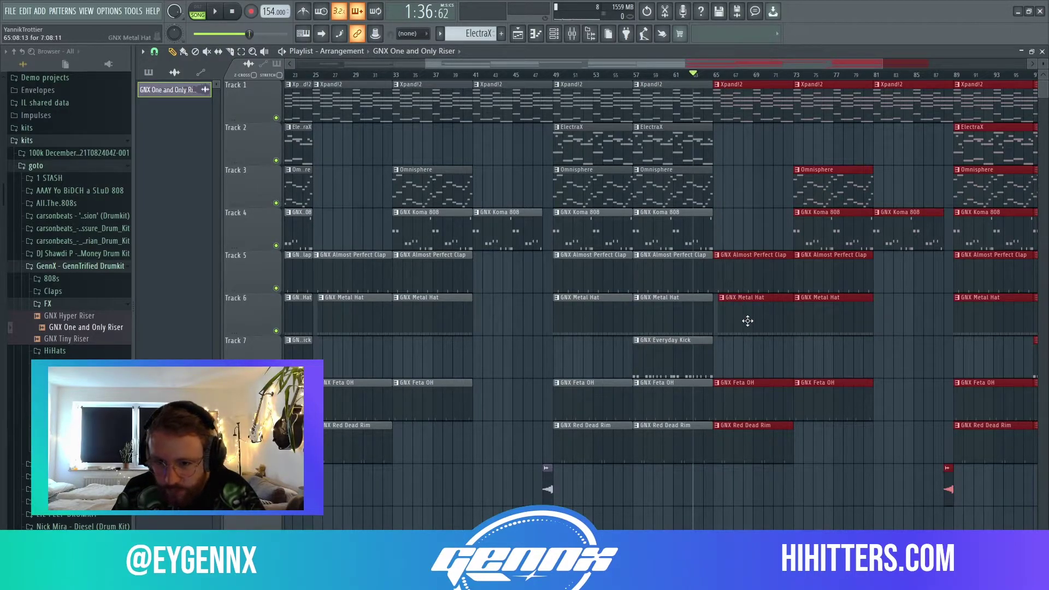
{"action": "left_click", "coordinate": [757, 238], "text": "ctrl"}
{"action": "right_click", "coordinate": [754, 321]}
{"action": "left_click_drag", "start_coordinate": [834, 228], "coordinate": [752, 225]}
{"action": "key", "text": "space"}
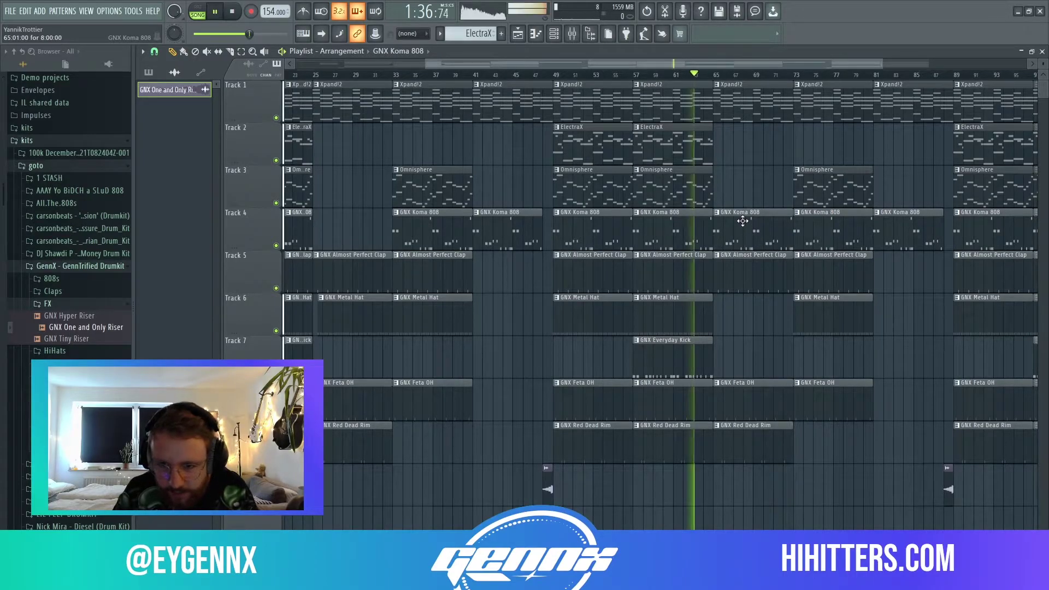
Swap the Koma 808 clip at bar 73 for one shortened to only its first notes
{"action": "scroll", "coordinate": [721, 210], "scroll_direction": "up", "scroll_amount": 4}
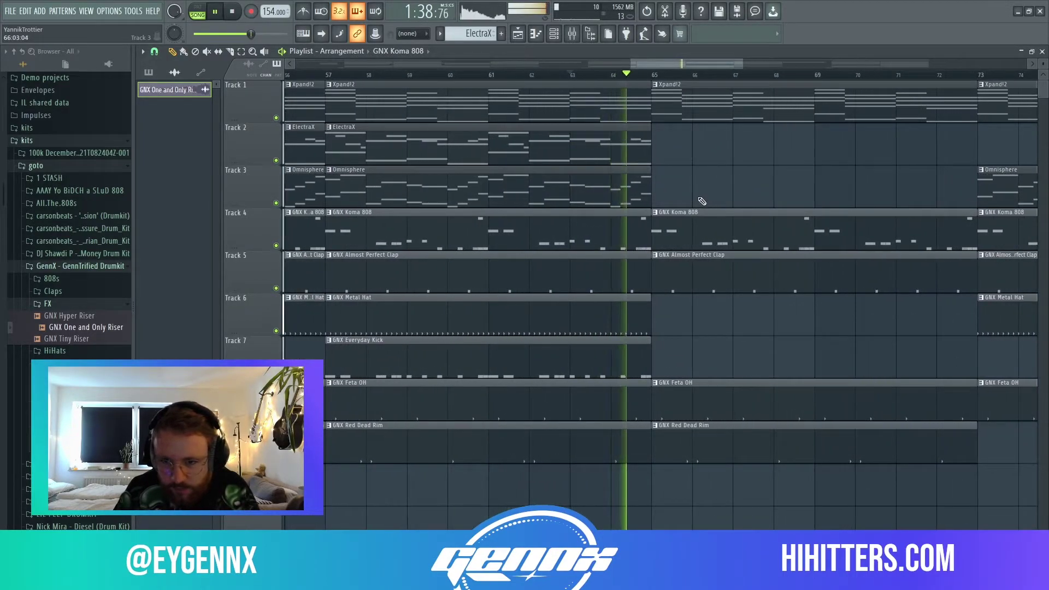
{"action": "scroll", "coordinate": [708, 214], "scroll_direction": "down", "scroll_amount": 2}
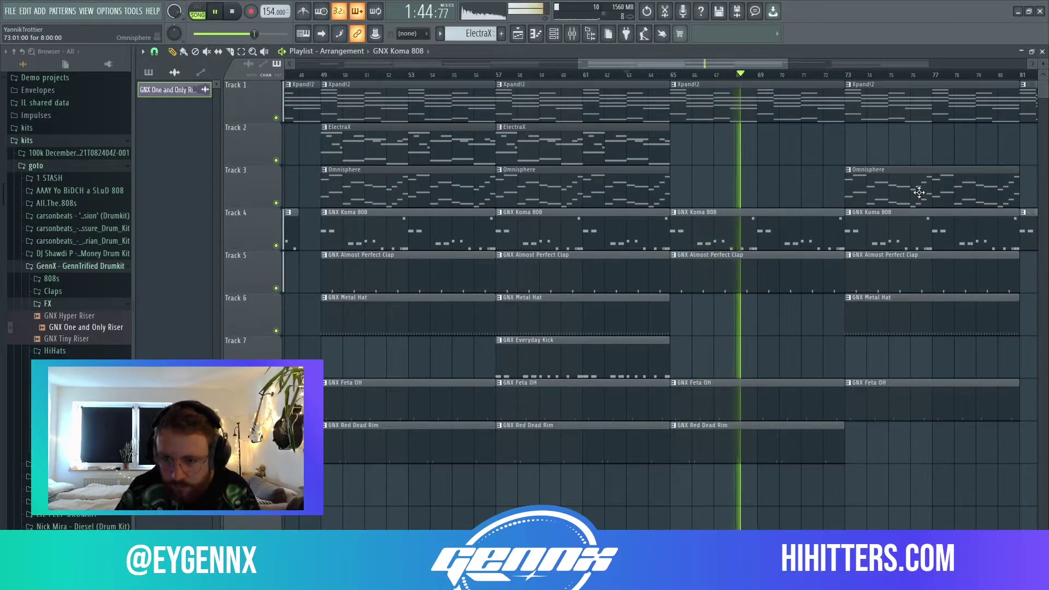
{"action": "right_click", "coordinate": [926, 241]}
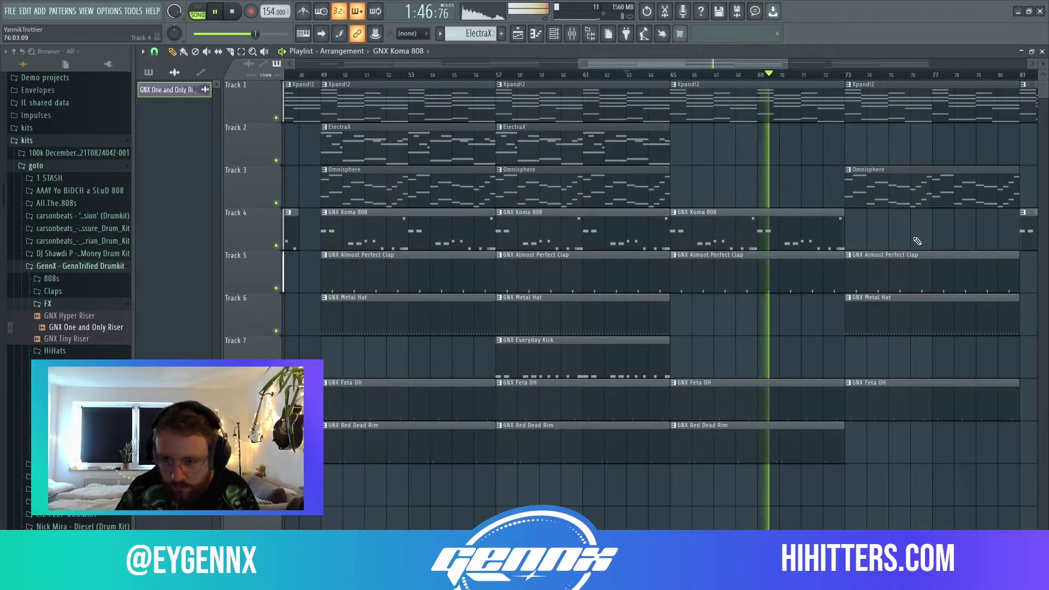
{"action": "left_click_drag", "start_coordinate": [792, 224], "coordinate": [971, 233]}
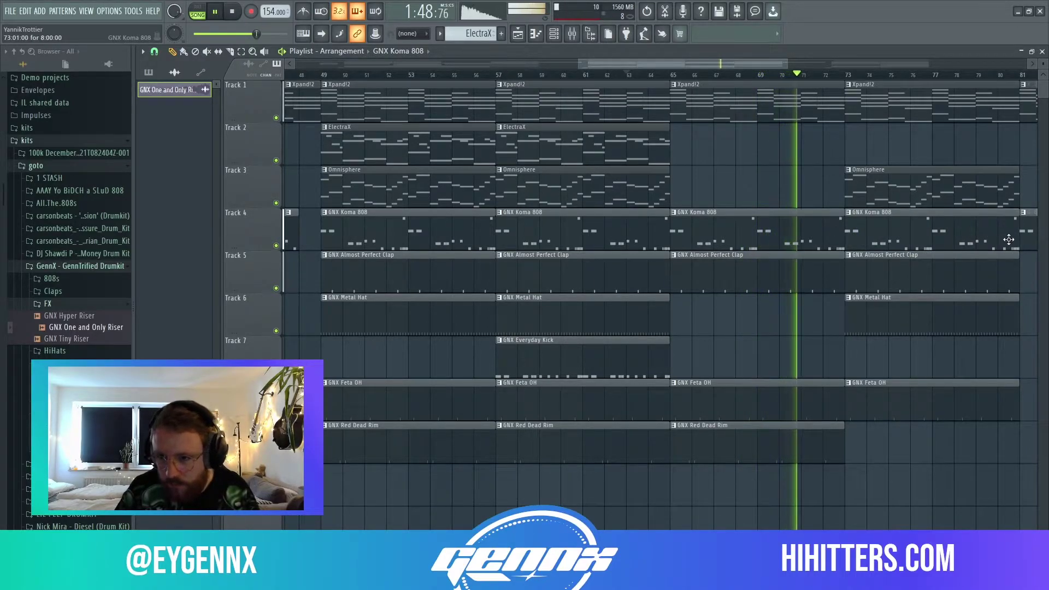
{"action": "right_click", "coordinate": [971, 233]}
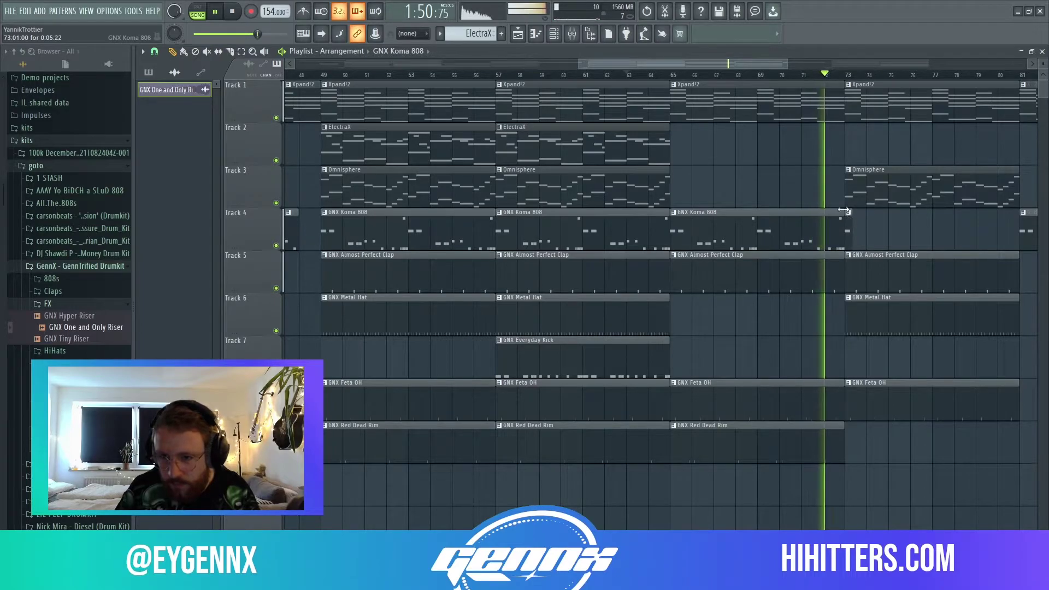
{"action": "scroll", "coordinate": [841, 167], "scroll_direction": "down", "scroll_amount": 3}
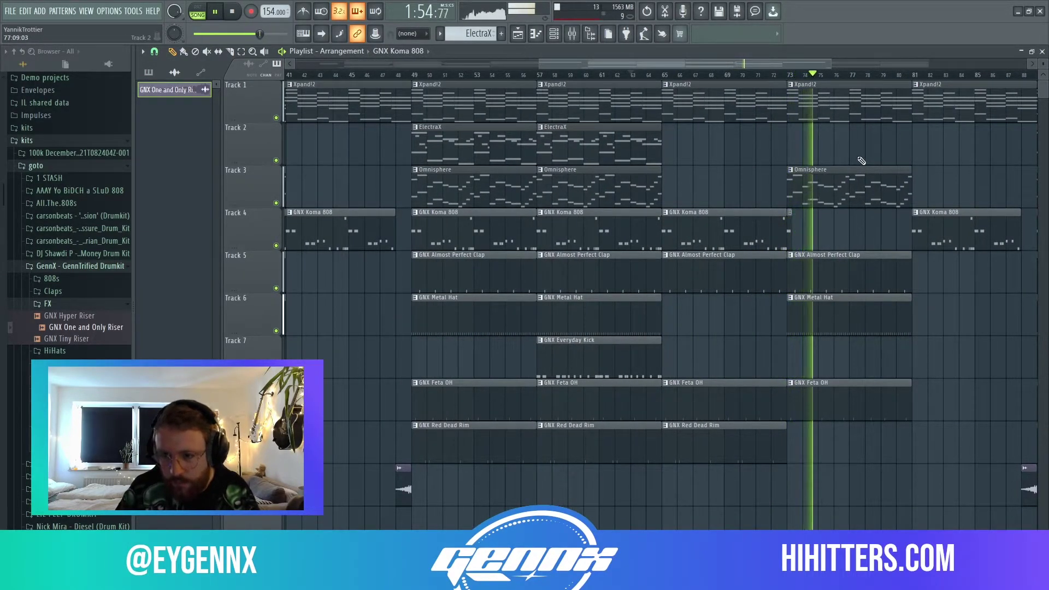
Duplicate the Almost Perfect Clap, Metal Hat and Feta OH clips from bar 73 to bar 81, and delete the Koma 808 clip at bar 81
{"action": "left_click_drag", "start_coordinate": [941, 320], "coordinate": [866, 276]}
{"action": "key", "text": "ctrl+b"}
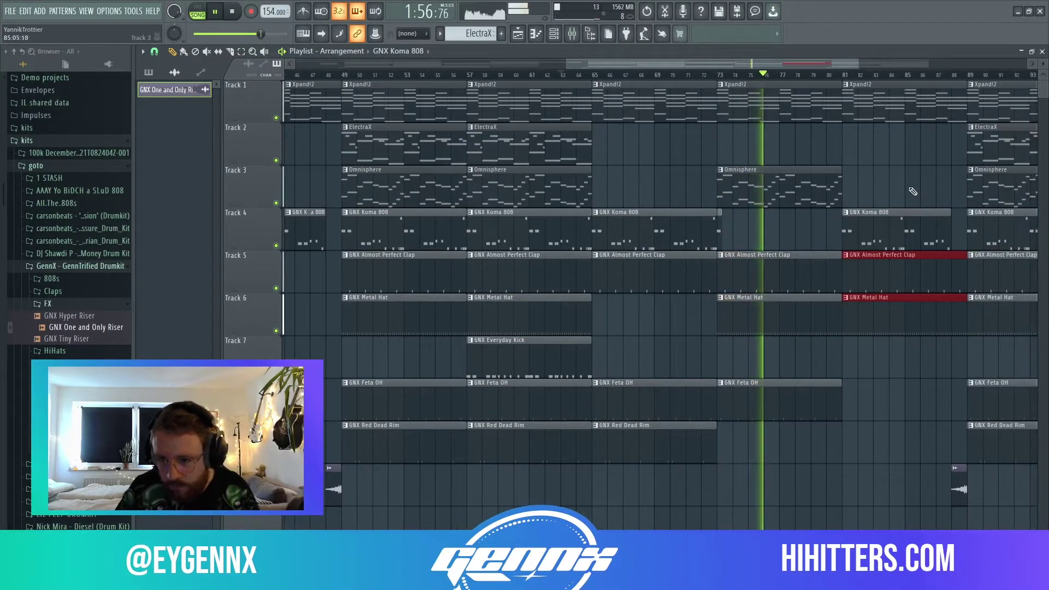
{"action": "left_click_drag", "start_coordinate": [848, 384], "coordinate": [817, 404]}
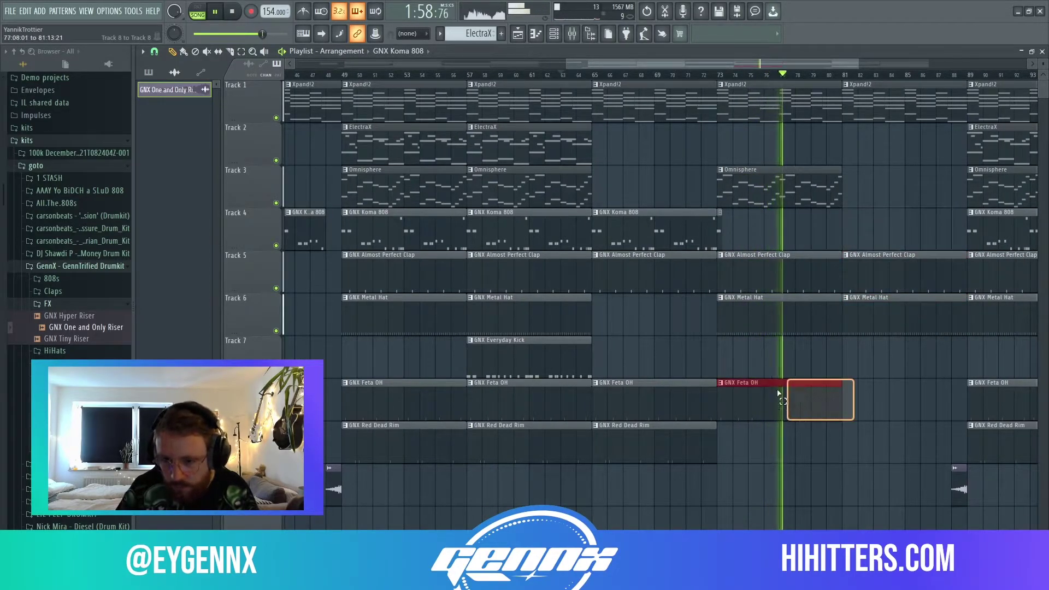
{"action": "key", "text": "ctrl+b"}
Trim the bar 81 clips so Clap and Feta OH end at bar 88 and Metal Hat ends at bar 85, and stop playback
{"action": "left_click_drag", "start_coordinate": [952, 399], "coordinate": [950, 278]}
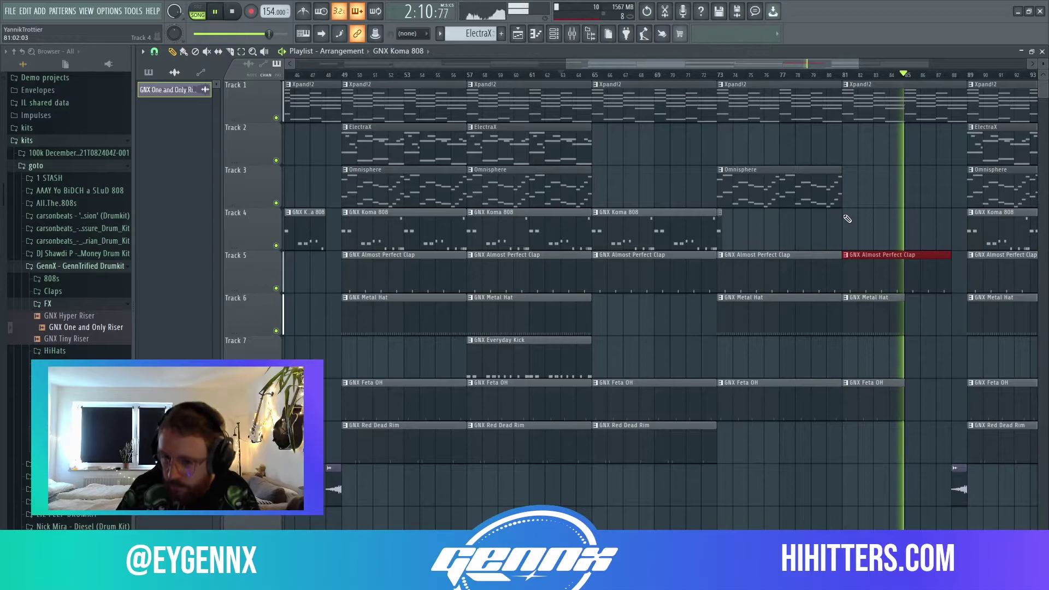
{"action": "left_click_drag", "start_coordinate": [904, 399], "coordinate": [951, 405]}
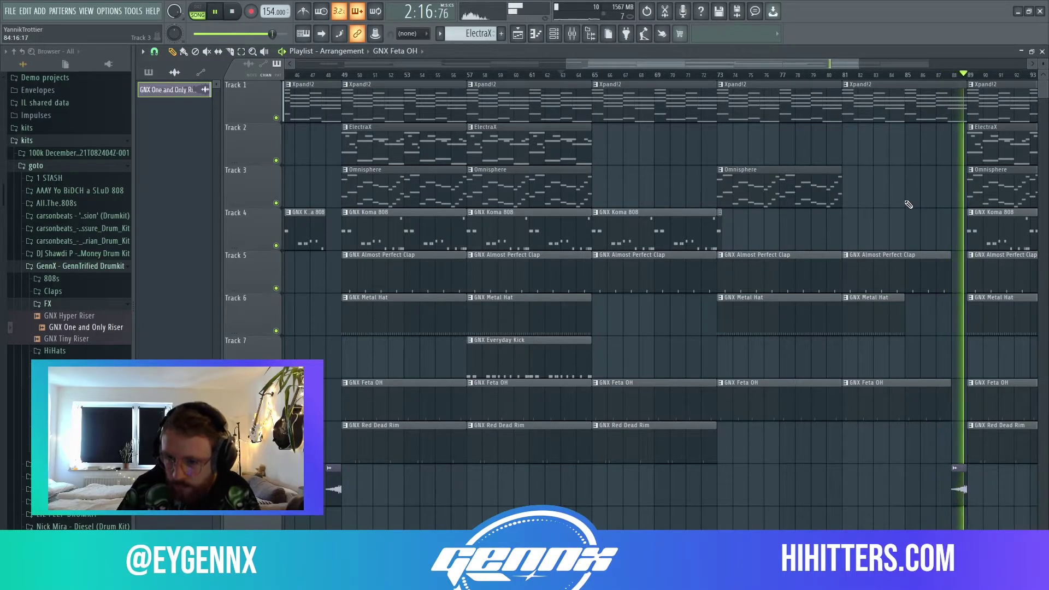
{"action": "scroll", "coordinate": [908, 197], "scroll_direction": "down", "scroll_amount": 3}
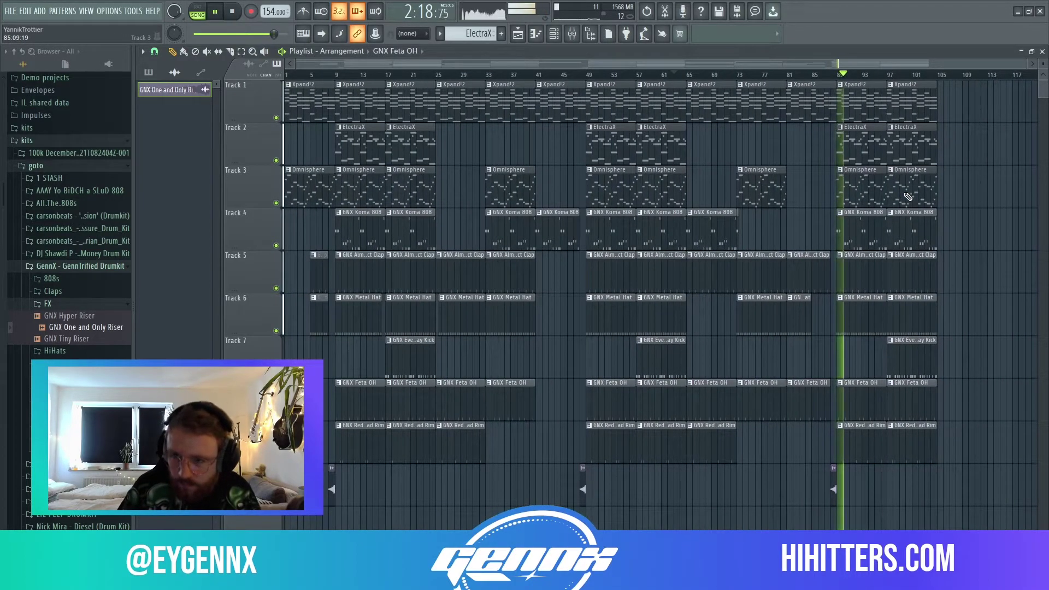
{"action": "key", "text": "space"}
Duplicate all melody, 808 and drum clips from bar 97 to bar 105, and play the ending
{"action": "left_click_drag", "start_coordinate": [627, 76], "coordinate": [900, 81]}
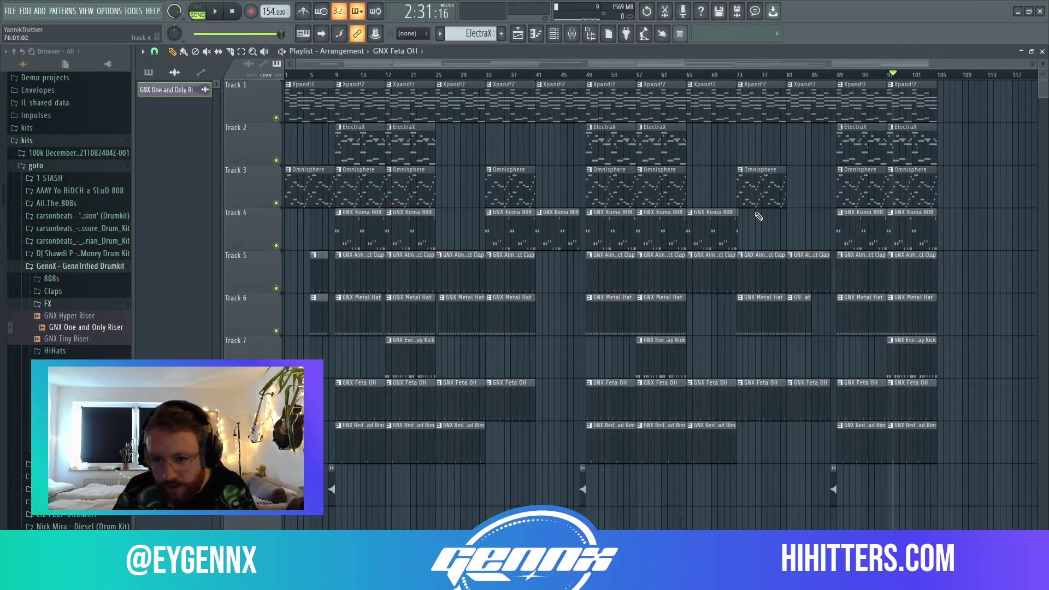
{"action": "left_click_drag", "start_coordinate": [961, 193], "coordinate": [923, 85]}
{"action": "key", "text": "ctrl+b"}
{"action": "left_click_drag", "start_coordinate": [950, 317], "coordinate": [906, 281]}
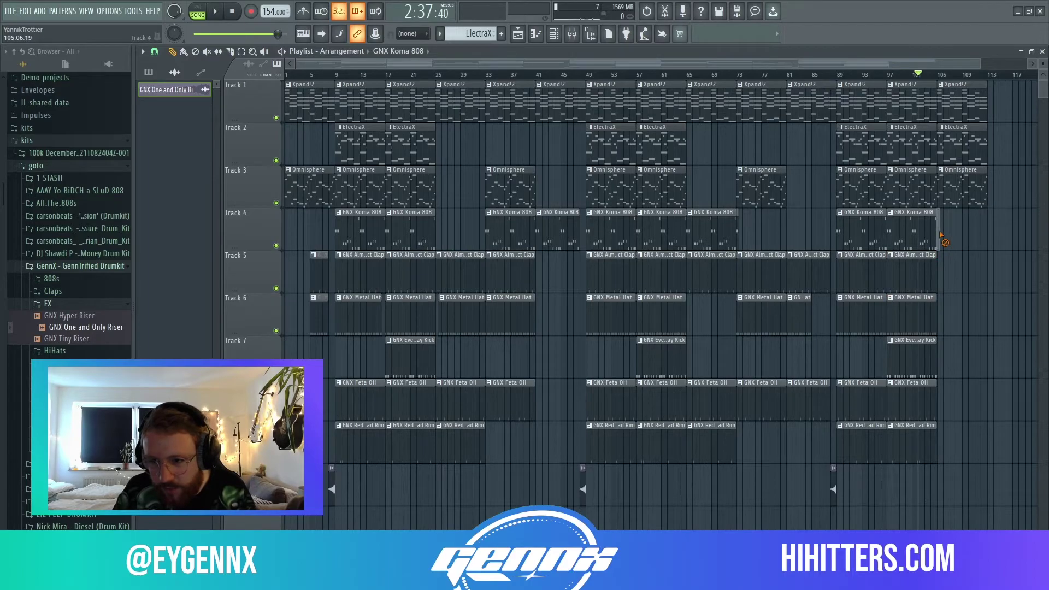
{"action": "left_click_drag", "start_coordinate": [947, 506], "coordinate": [901, 209]}
{"action": "key", "text": "ctrl+b"}
{"action": "key", "text": "space"}
{"action": "scroll", "coordinate": [939, 290], "scroll_direction": "up", "scroll_amount": 4}
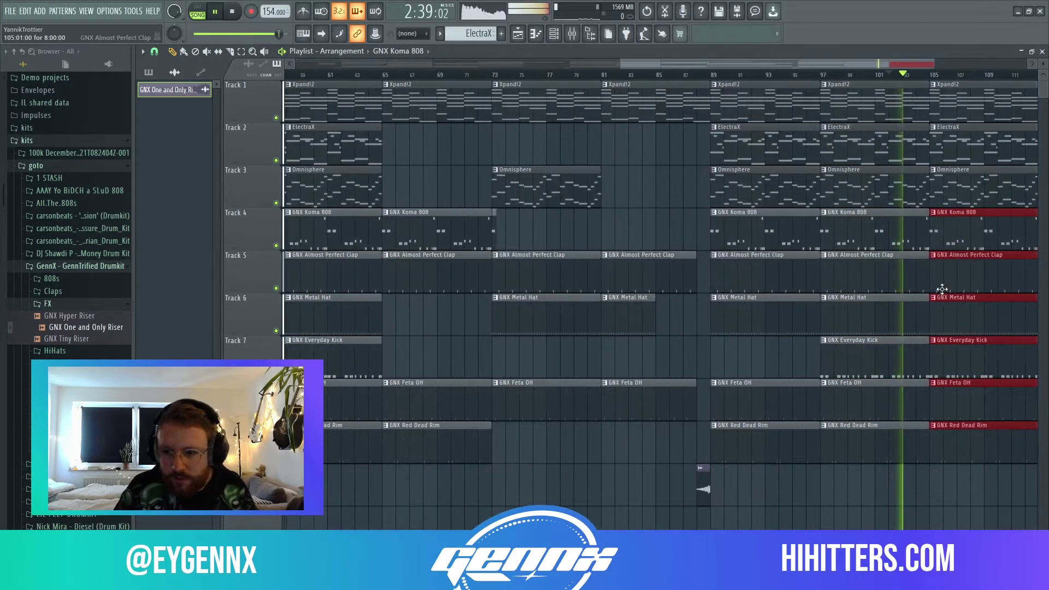
{"action": "scroll", "coordinate": [574, 155], "scroll_direction": "down", "scroll_amount": 4}
Try fading out the Master volume in the mixer during playback, reset it to 100%, and return to the playlist
{"action": "left_click", "coordinate": [578, 35]}
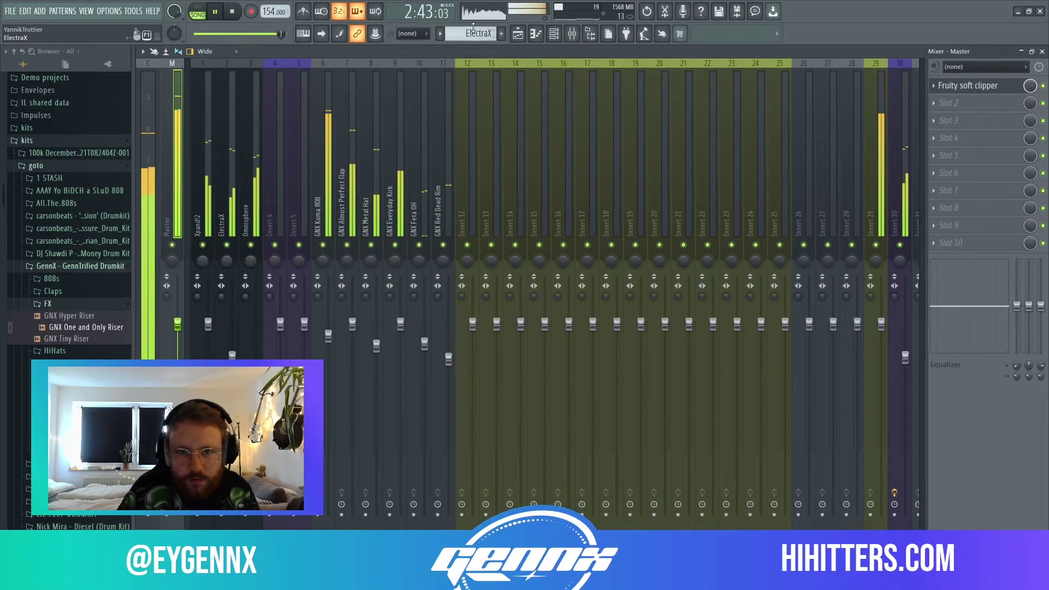
{"action": "left_click_drag", "start_coordinate": [178, 328], "coordinate": [178, 431]}
{"action": "left_click_drag", "start_coordinate": [178, 402], "coordinate": [178, 419]}
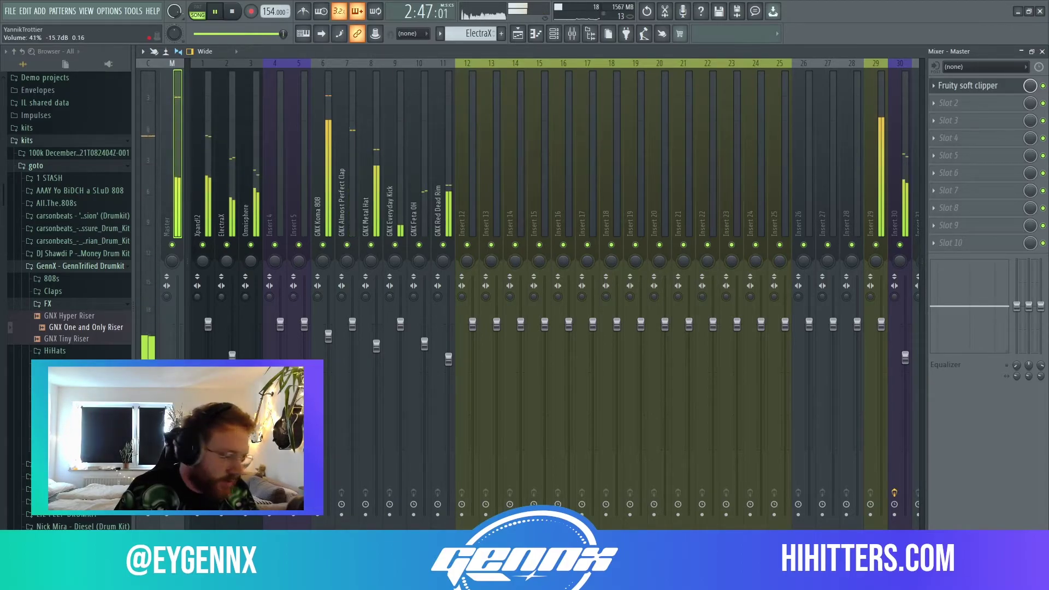
{"action": "right_click", "coordinate": [177, 419]}
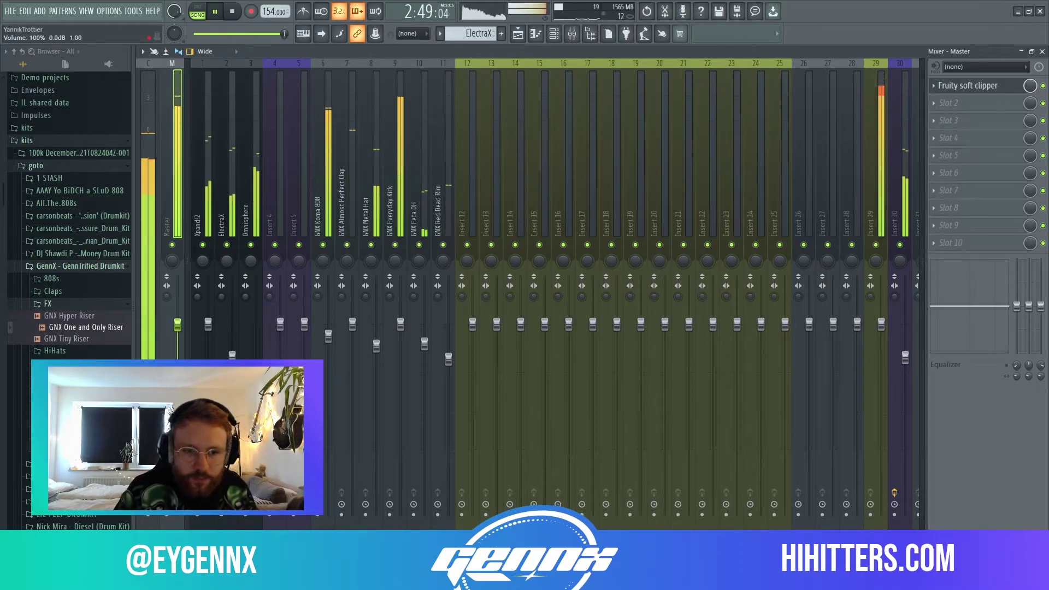
{"action": "left_click", "coordinate": [519, 33]}
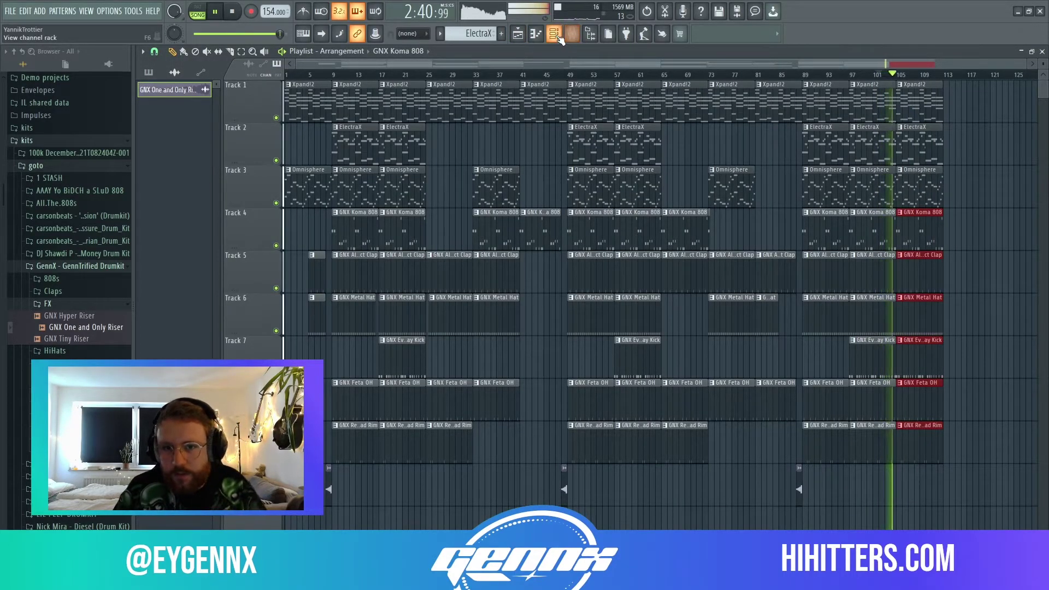
Stop playback and load Fruity Parametric EQ 2 in slot 2 of the Master track with the 20Hz + 18kHz cut preset
{"action": "left_click", "coordinate": [578, 37]}
{"action": "key", "text": "space"}
{"action": "left_click", "coordinate": [968, 125]}
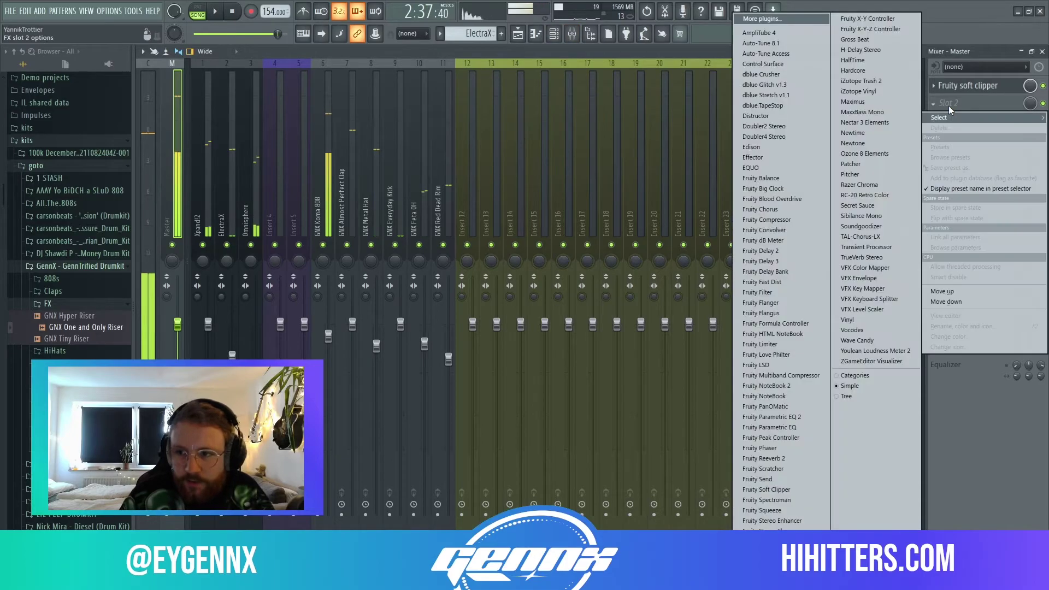
{"action": "left_click", "coordinate": [792, 417]}
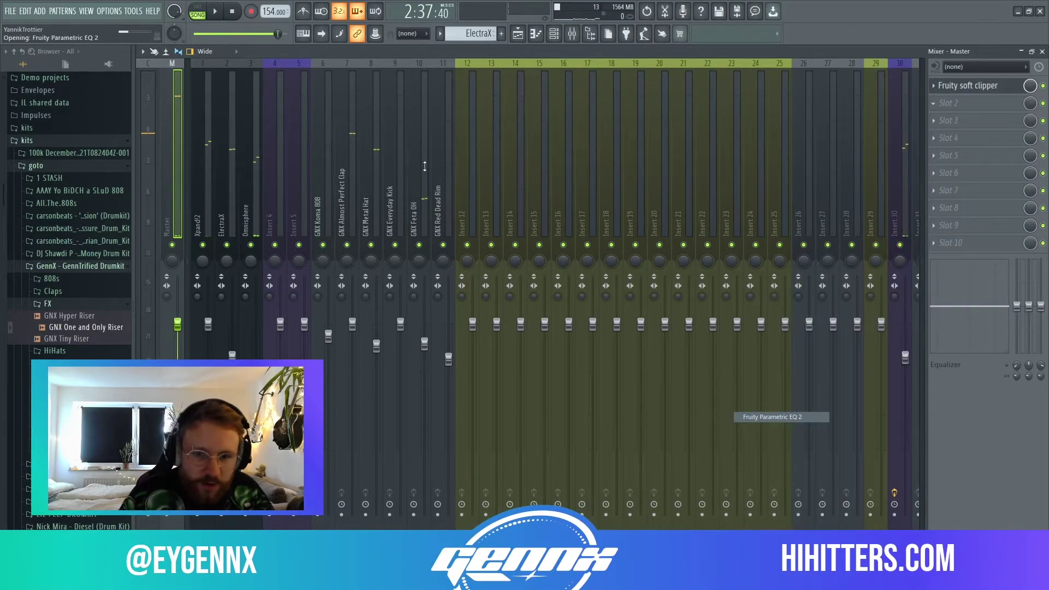
{"action": "left_click", "coordinate": [493, 145]}
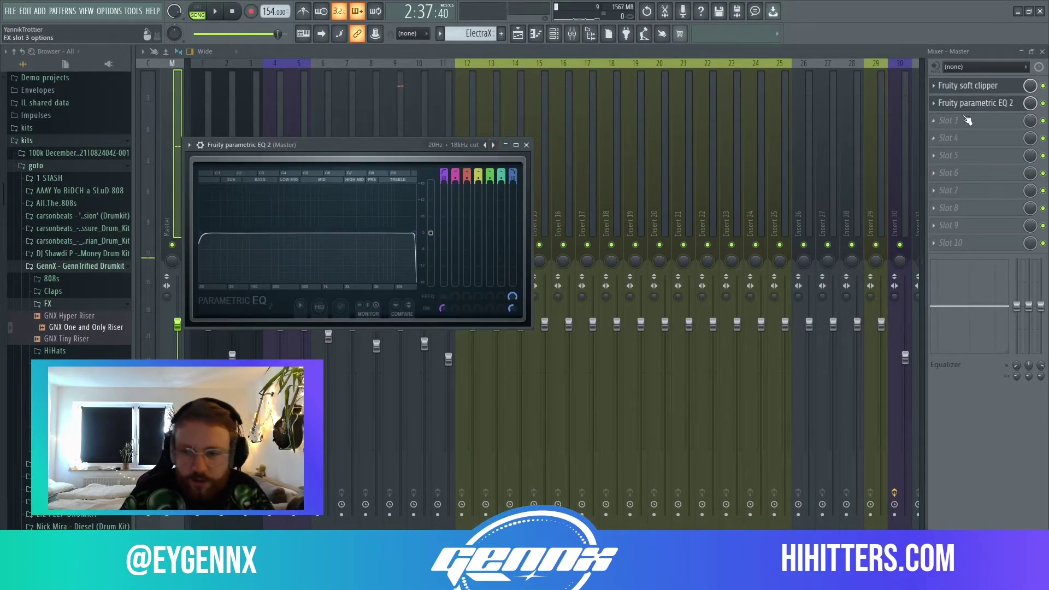
Create an automation clip for the Parametric EQ 2 mix level on the Master, and show it in the playlist
{"action": "right_click", "coordinate": [1031, 103]}
{"action": "left_click", "coordinate": [979, 174]}
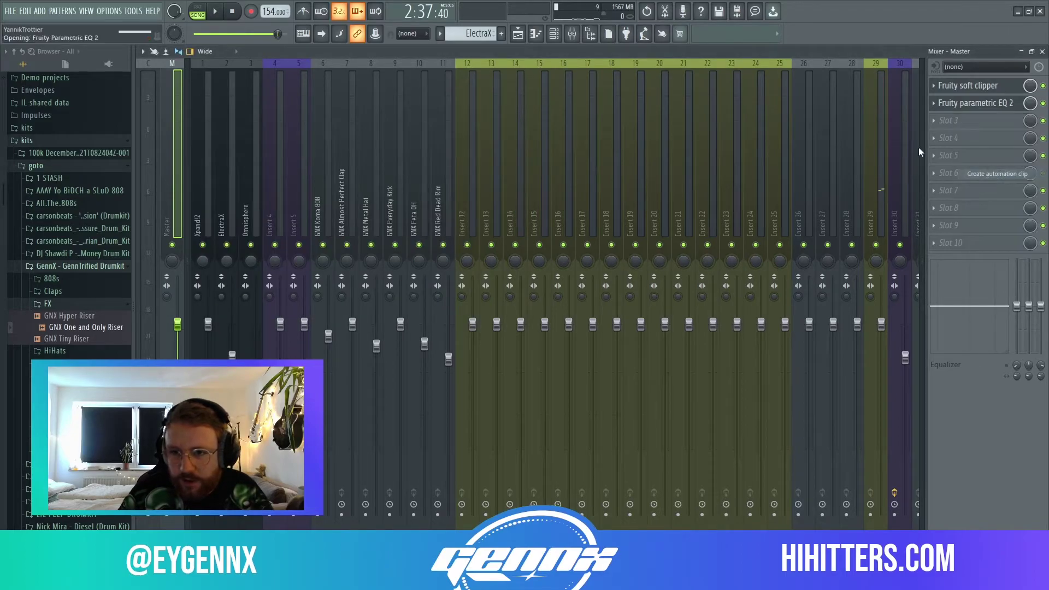
{"action": "left_click", "coordinate": [517, 33]}
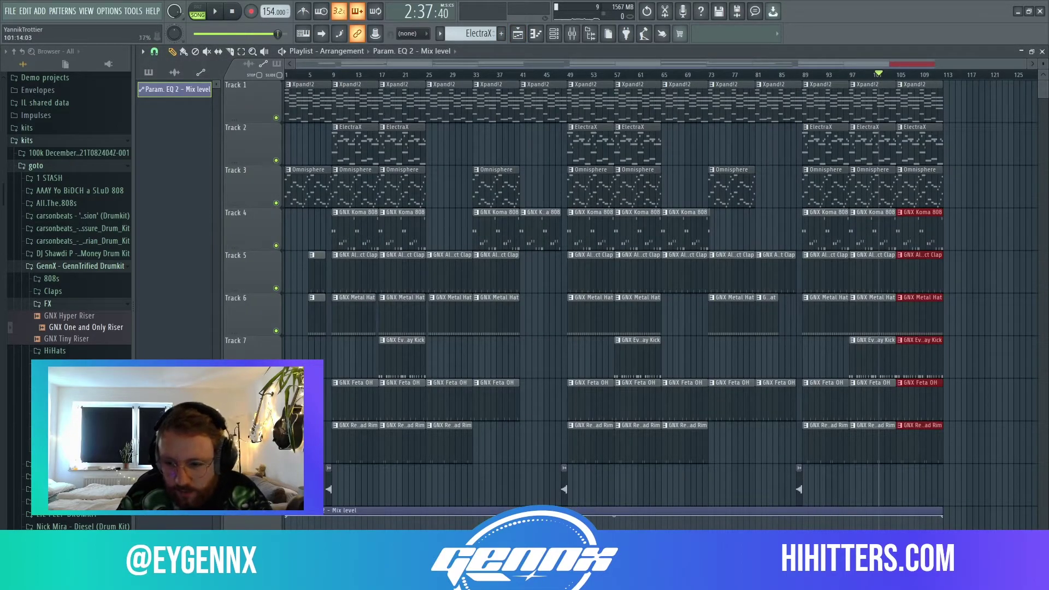
Shape the EQ mix level automation to stay at zero until bar 105 and jump up there, and set the playback position to bar 103
{"action": "right_click", "coordinate": [878, 536]}
{"action": "left_click_drag", "start_coordinate": [877, 536], "coordinate": [873, 553]}
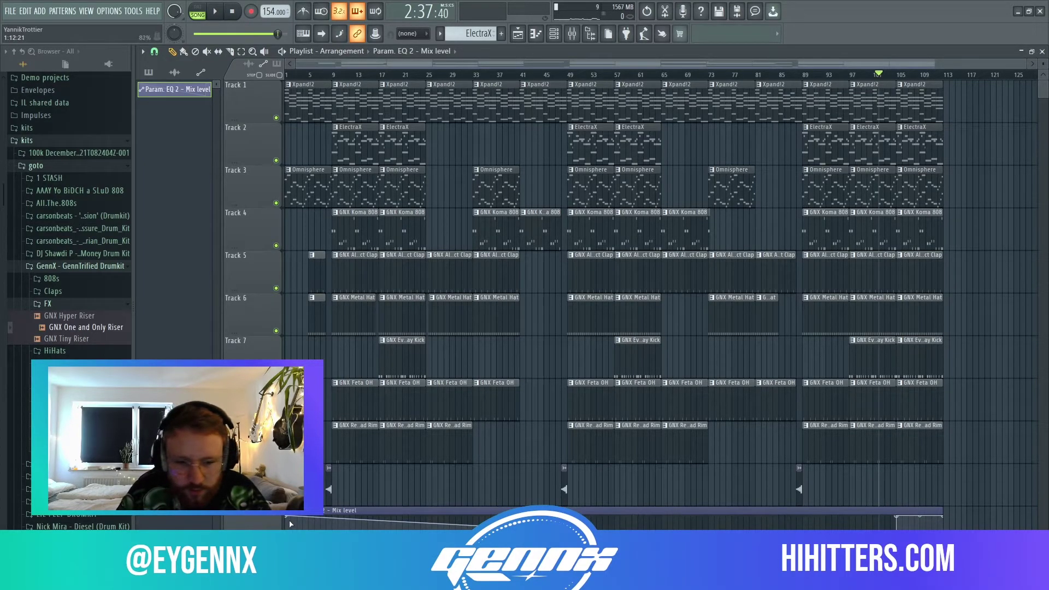
{"action": "left_click_drag", "start_coordinate": [287, 516], "coordinate": [287, 551]}
{"action": "left_click_drag", "start_coordinate": [887, 472], "coordinate": [803, 82]}
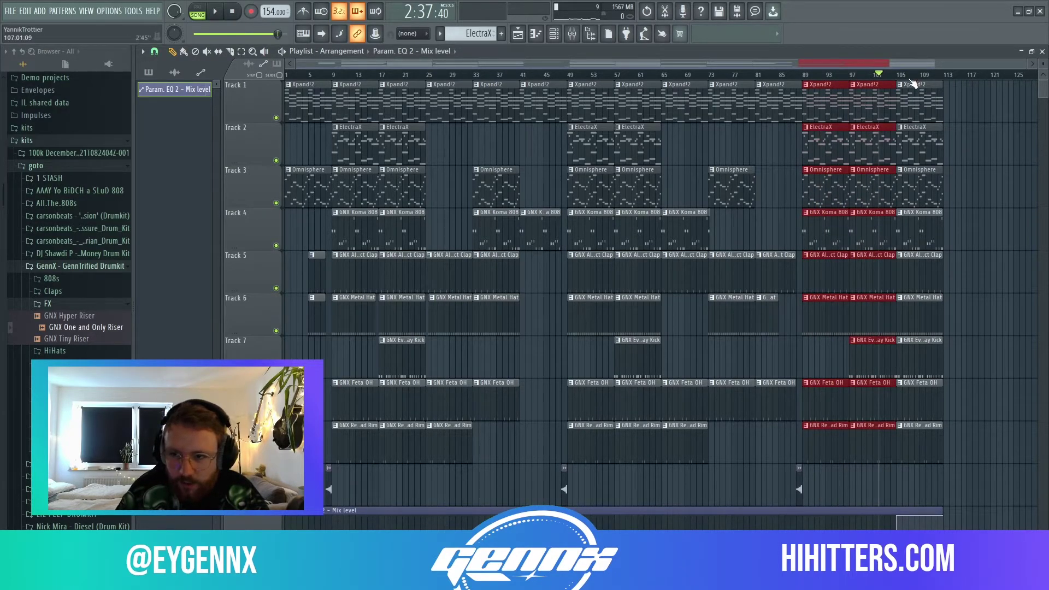
{"action": "mouse_move", "coordinate": [884, 78]}
{"action": "left_mouse_down"}
{"action": "mouse_move", "coordinate": [900, 79]}
{"action": "mouse_move", "coordinate": [885, 79]}
{"action": "left_mouse_up"}
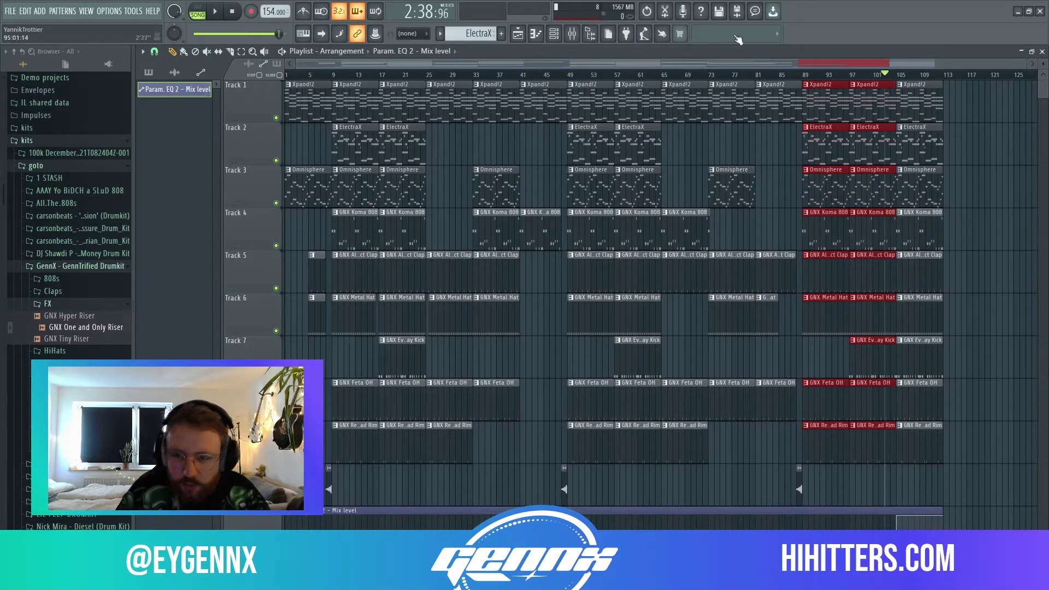
Raise the band 7 low-pass frequency of the Master's Parametric EQ 2 to 20000 Hz and create an automation clip for it
{"action": "left_click", "coordinate": [574, 34]}
{"action": "left_click", "coordinate": [969, 103]}
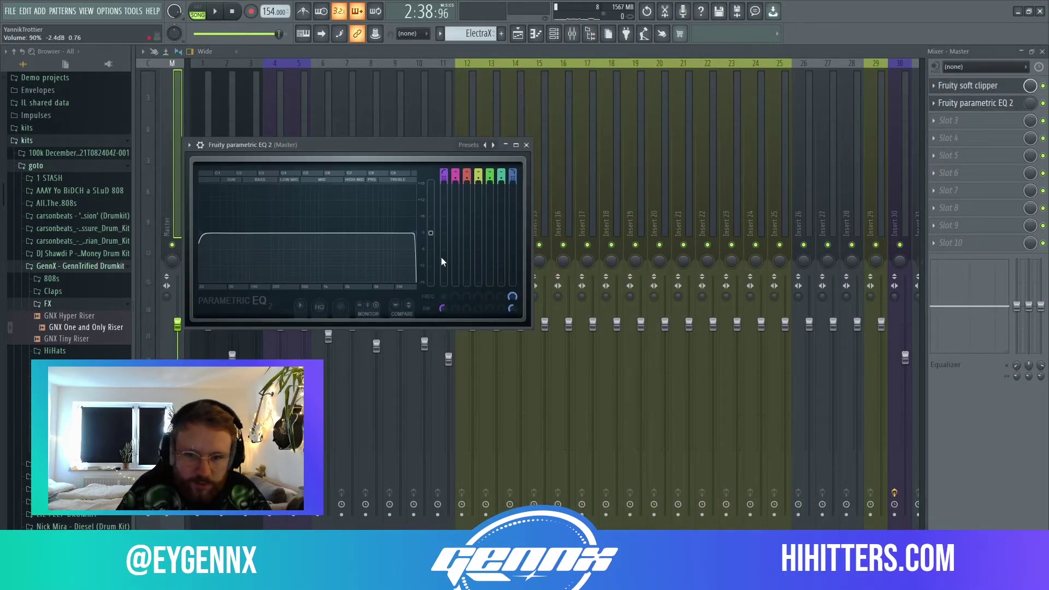
{"action": "left_click_drag", "start_coordinate": [504, 302], "coordinate": [504, 311]}
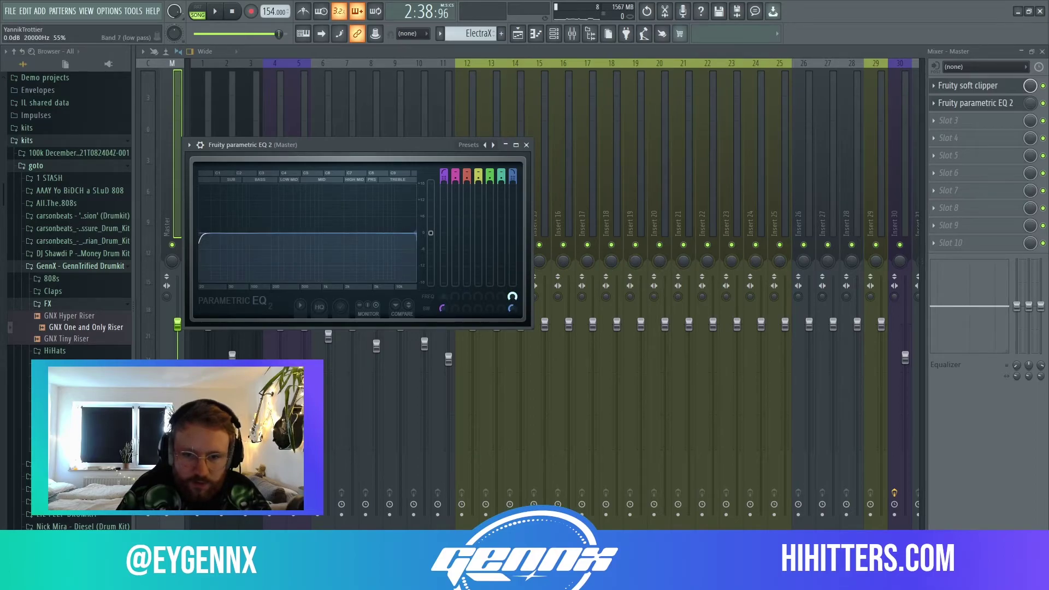
{"action": "right_click", "coordinate": [519, 306]}
{"action": "left_click", "coordinate": [552, 374]}
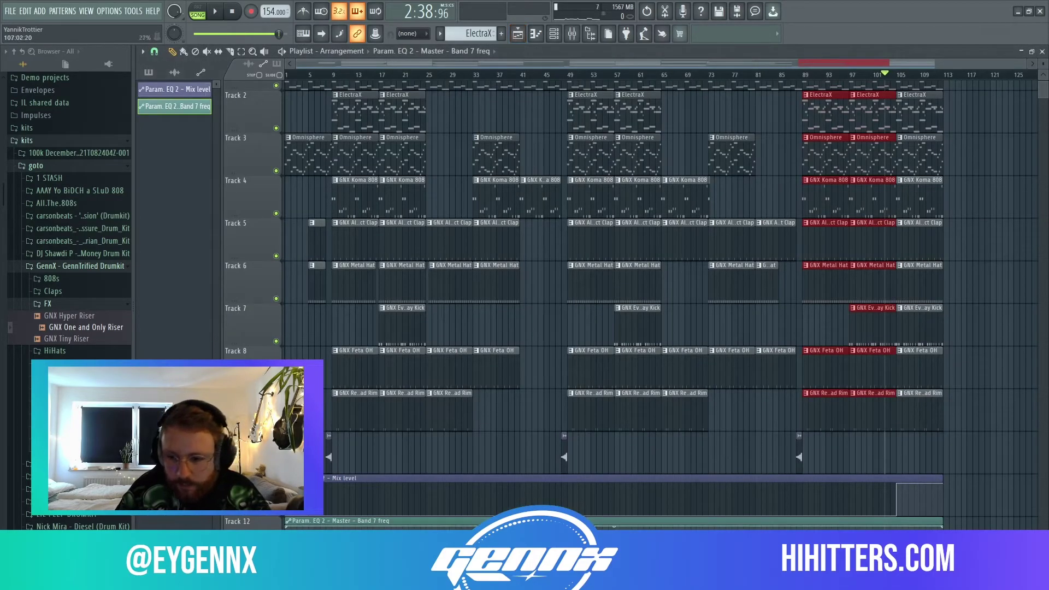
Shape the band 7 frequency automation to peak at bar 105 and fall to its minimum at the song's end, and play the ending
{"action": "right_click", "coordinate": [905, 549]}
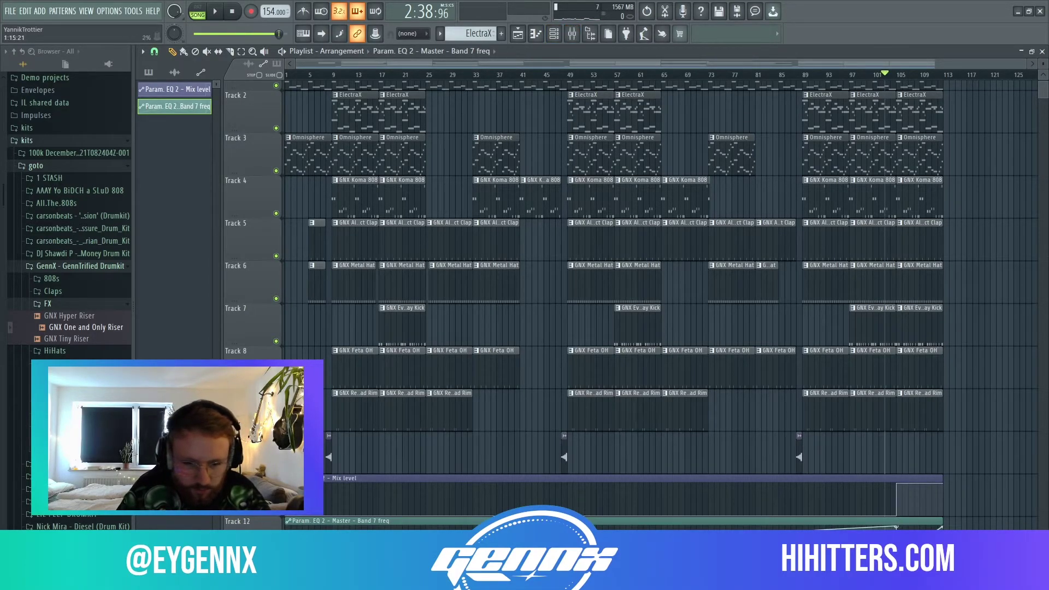
{"action": "key", "text": "space"}
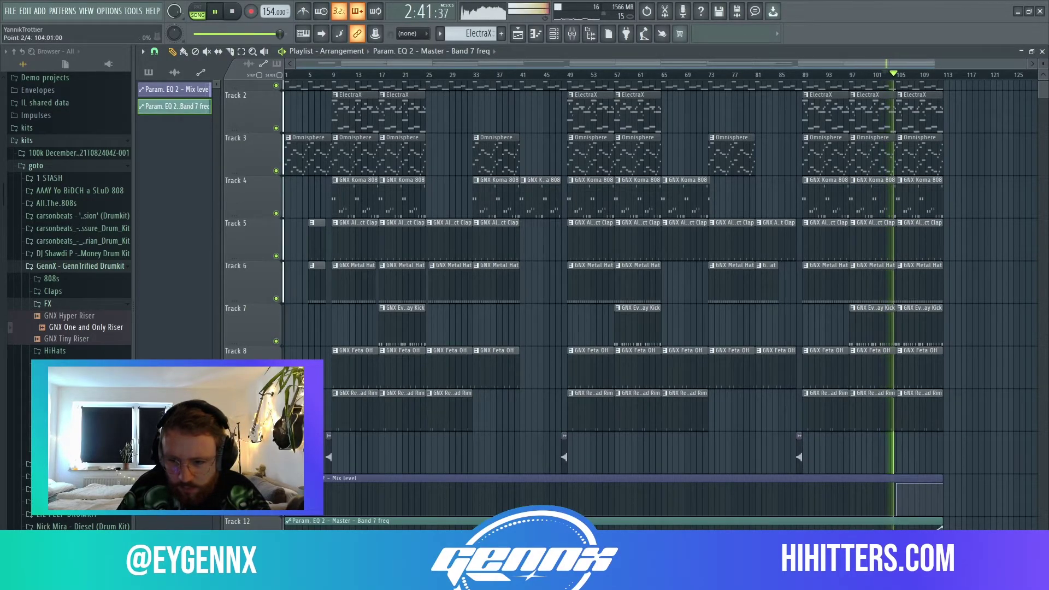
{"action": "key", "text": "space"}
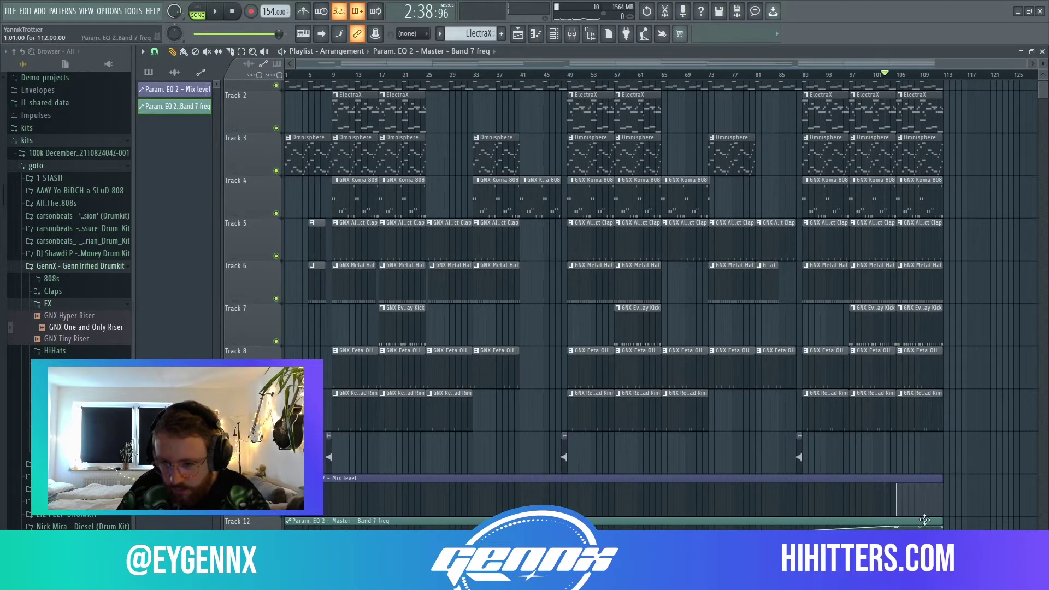
{"action": "key", "text": "space"}
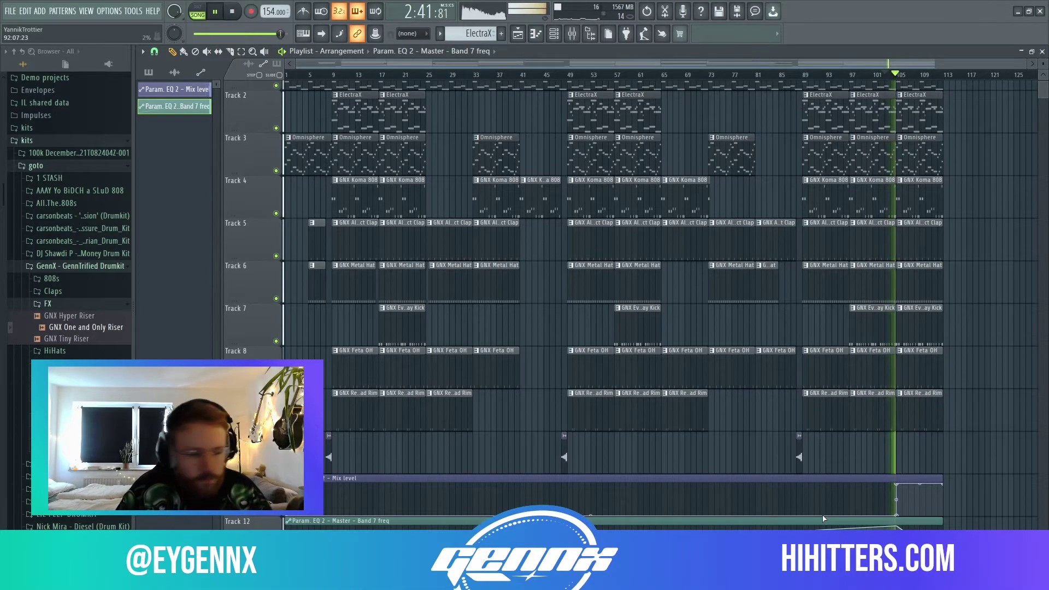
{"action": "scroll", "coordinate": [866, 480], "scroll_direction": "down", "scroll_amount": 5}
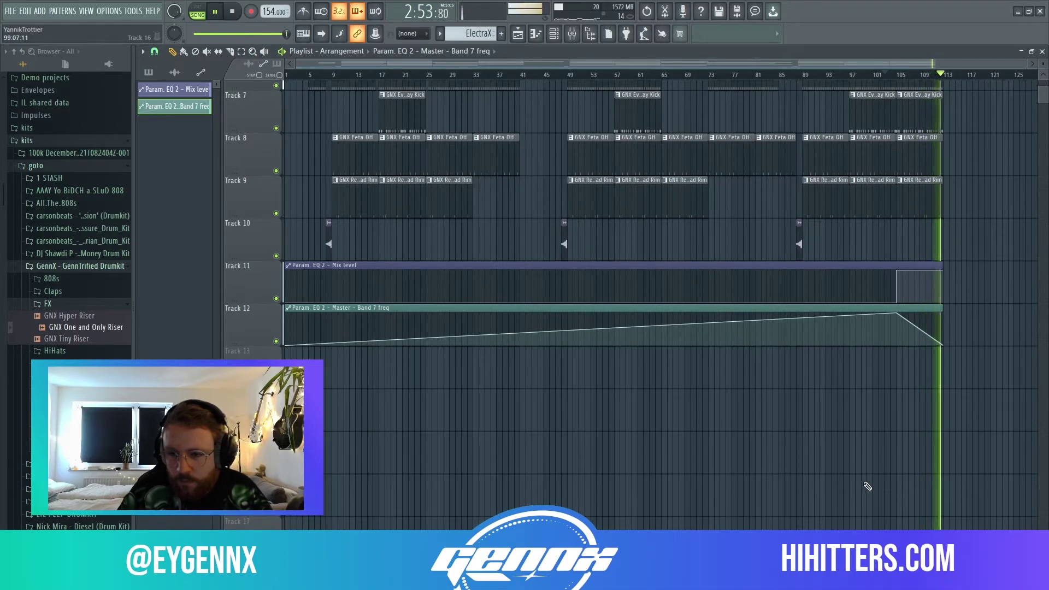
{"action": "key", "text": "space"}
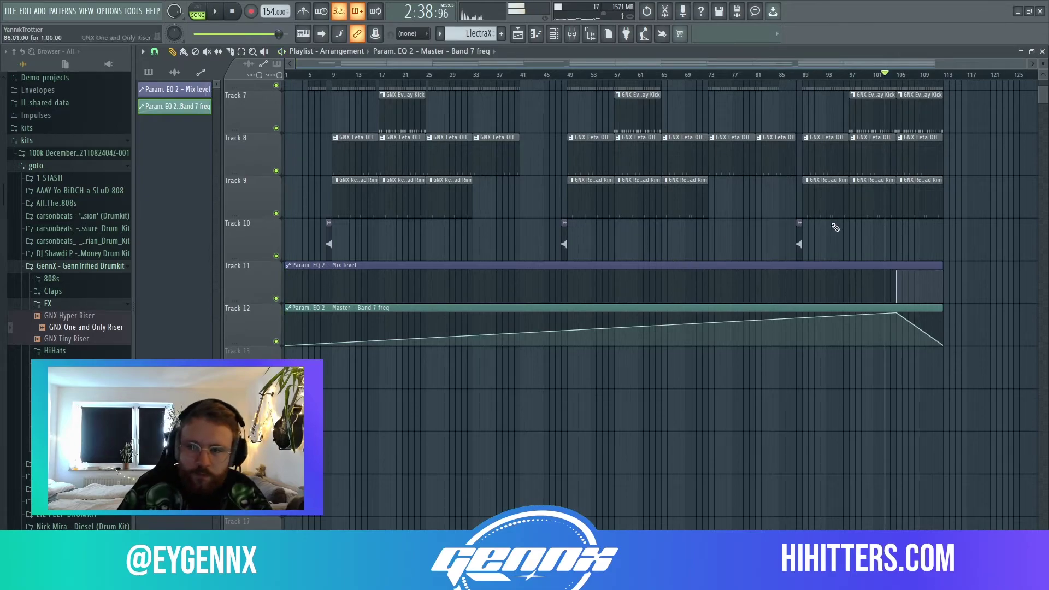
Extend both EQ automation clips past the song's end to about bar 117, and return the playback position to the start
{"action": "scroll", "coordinate": [892, 242], "scroll_direction": "up", "scroll_amount": 5}
{"action": "left_click_drag", "start_coordinate": [960, 522], "coordinate": [939, 443]}
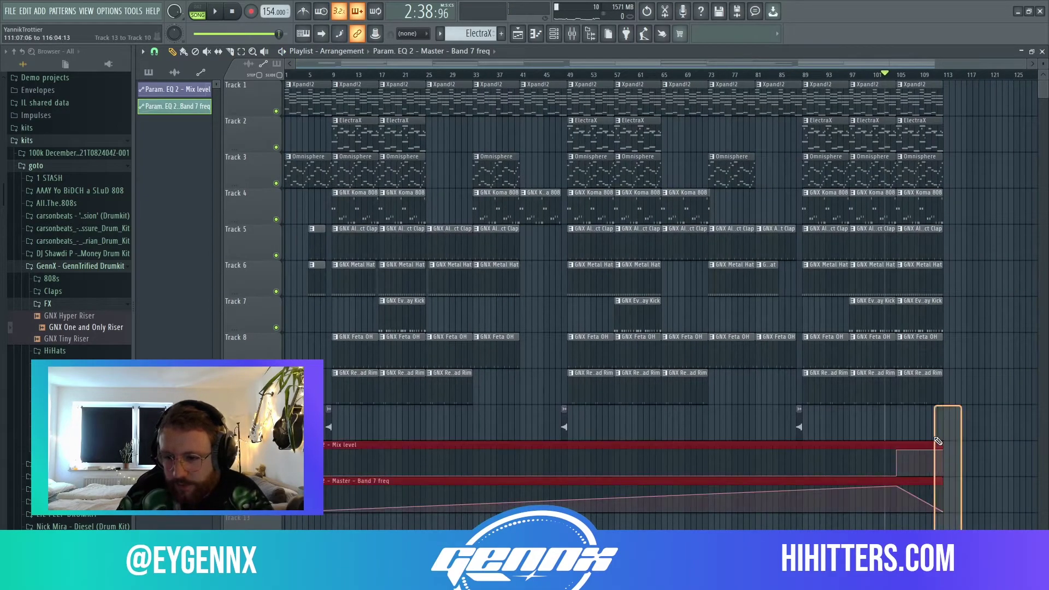
{"action": "left_click_drag", "start_coordinate": [941, 446], "coordinate": [973, 446]}
{"action": "left_click", "coordinate": [285, 75]}
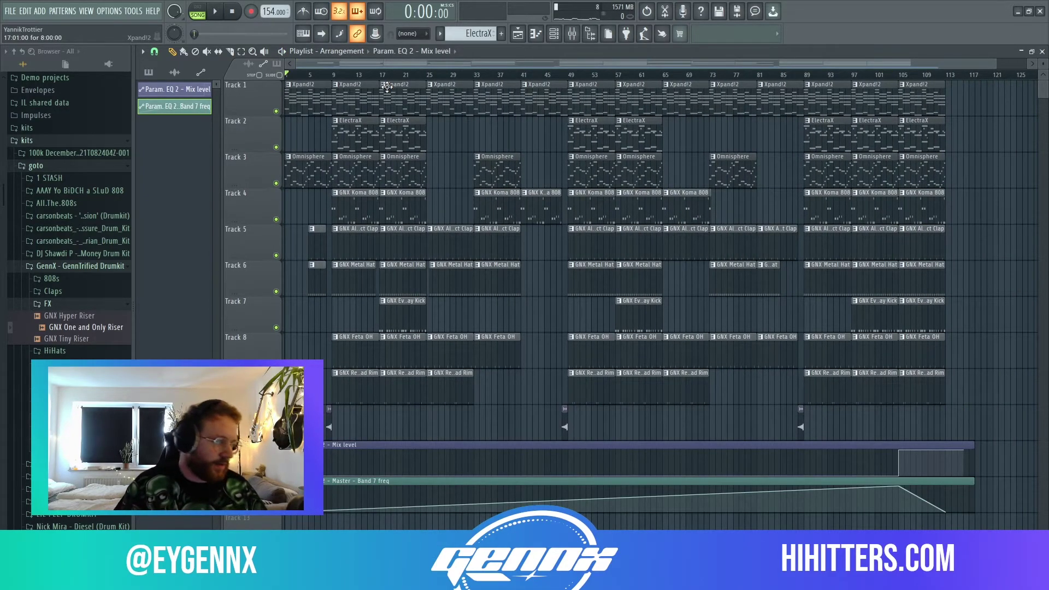